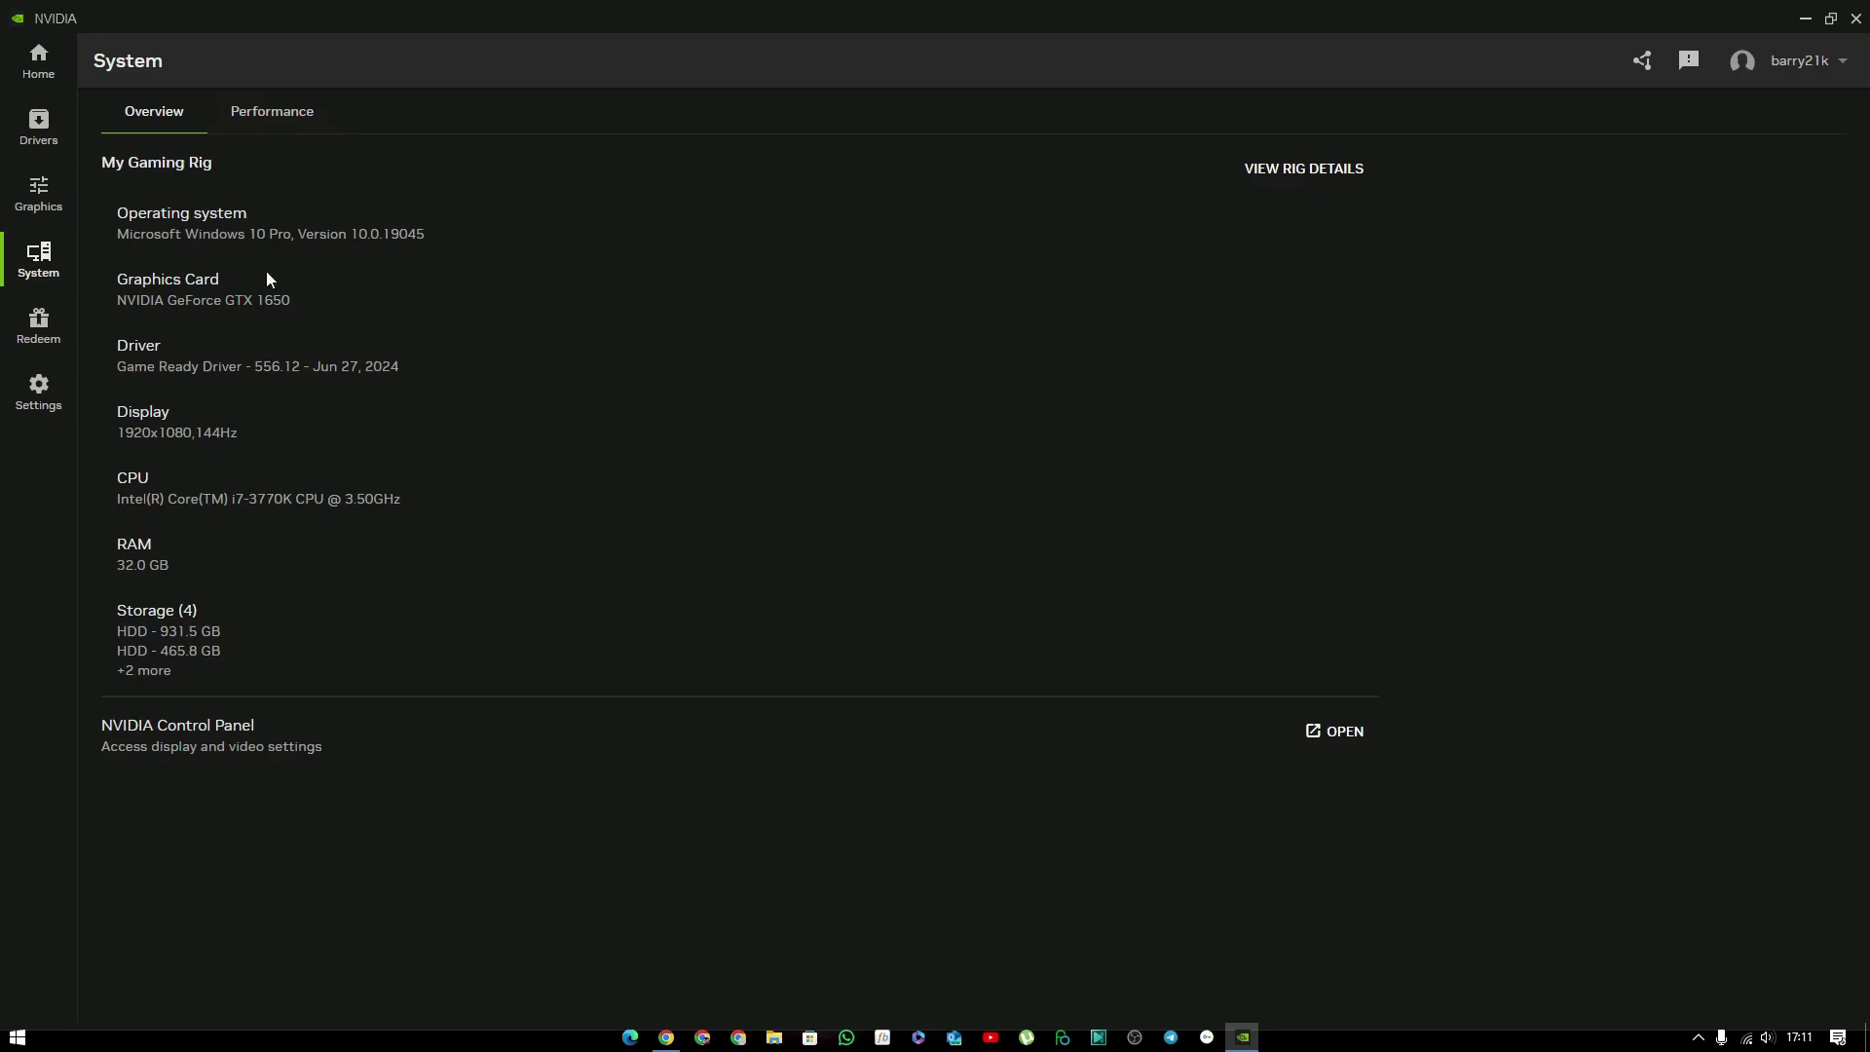
# - Turn Automatic Tuning off and back on in the GPU performance settings
pyautogui.click(272, 115)
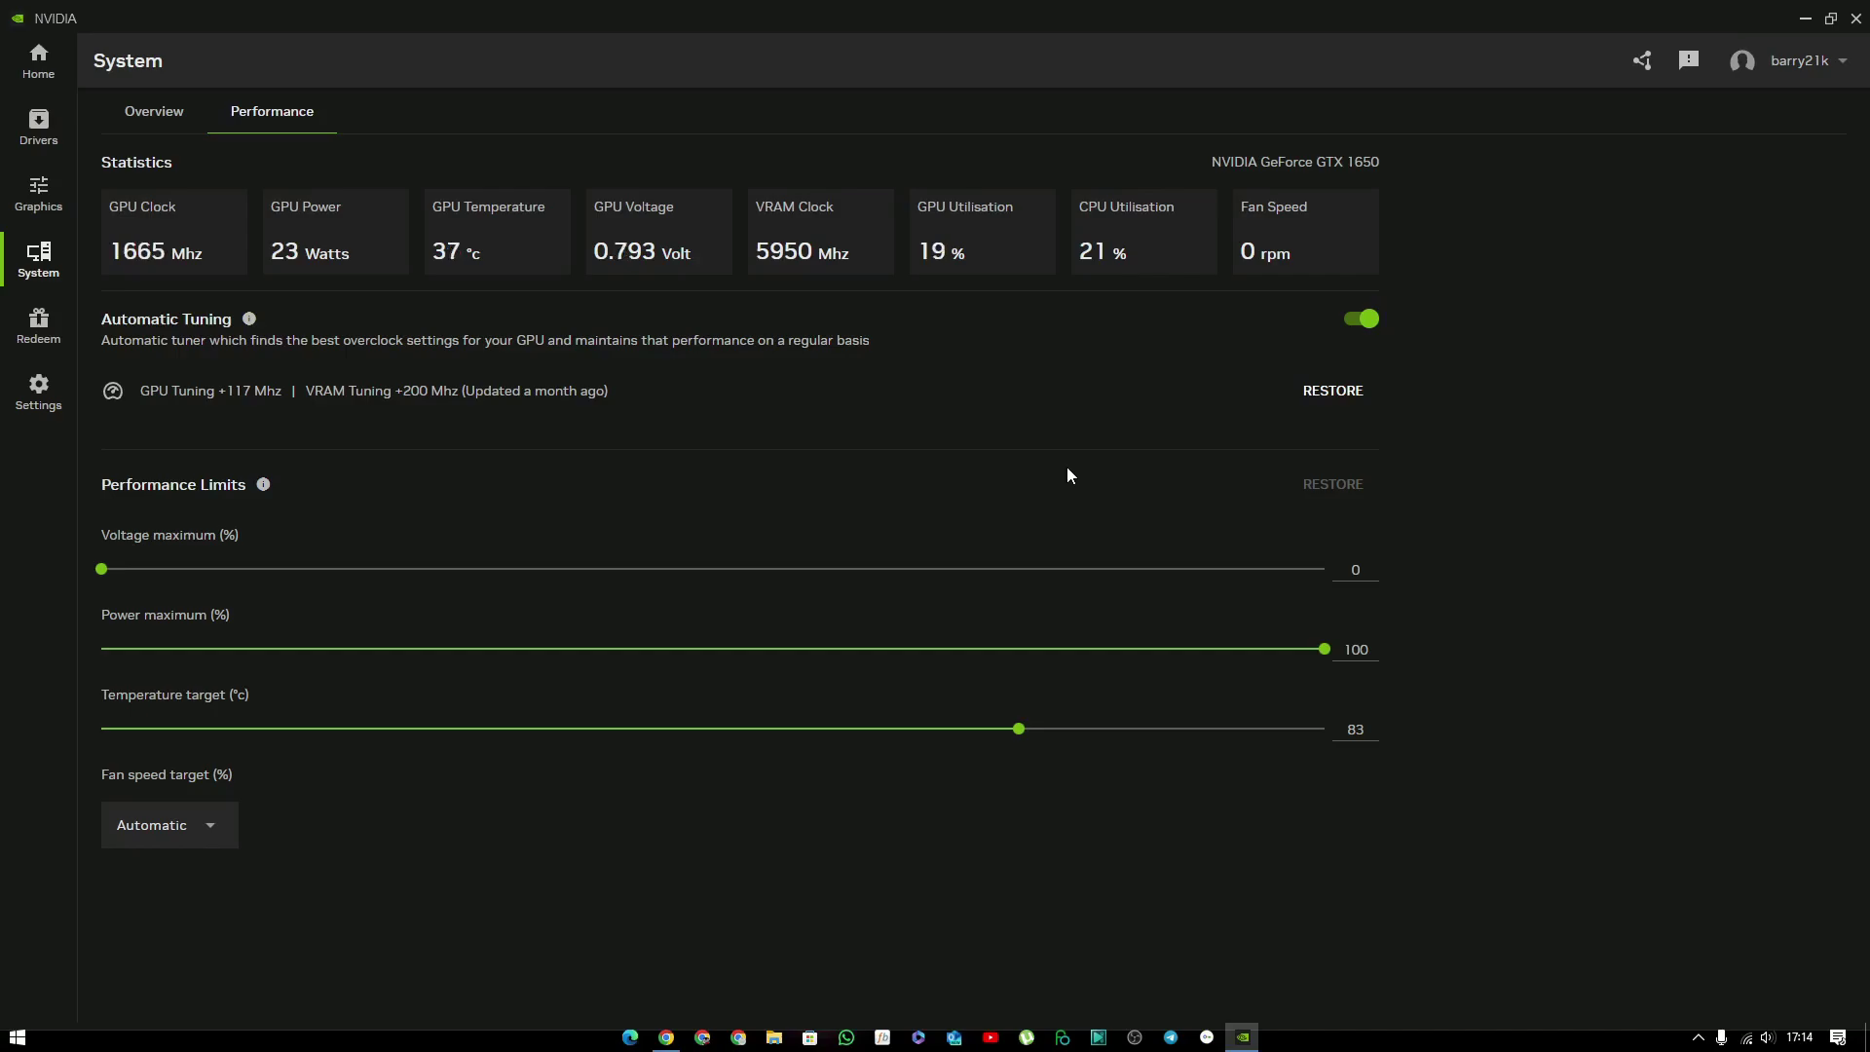
pyautogui.click(1370, 322)
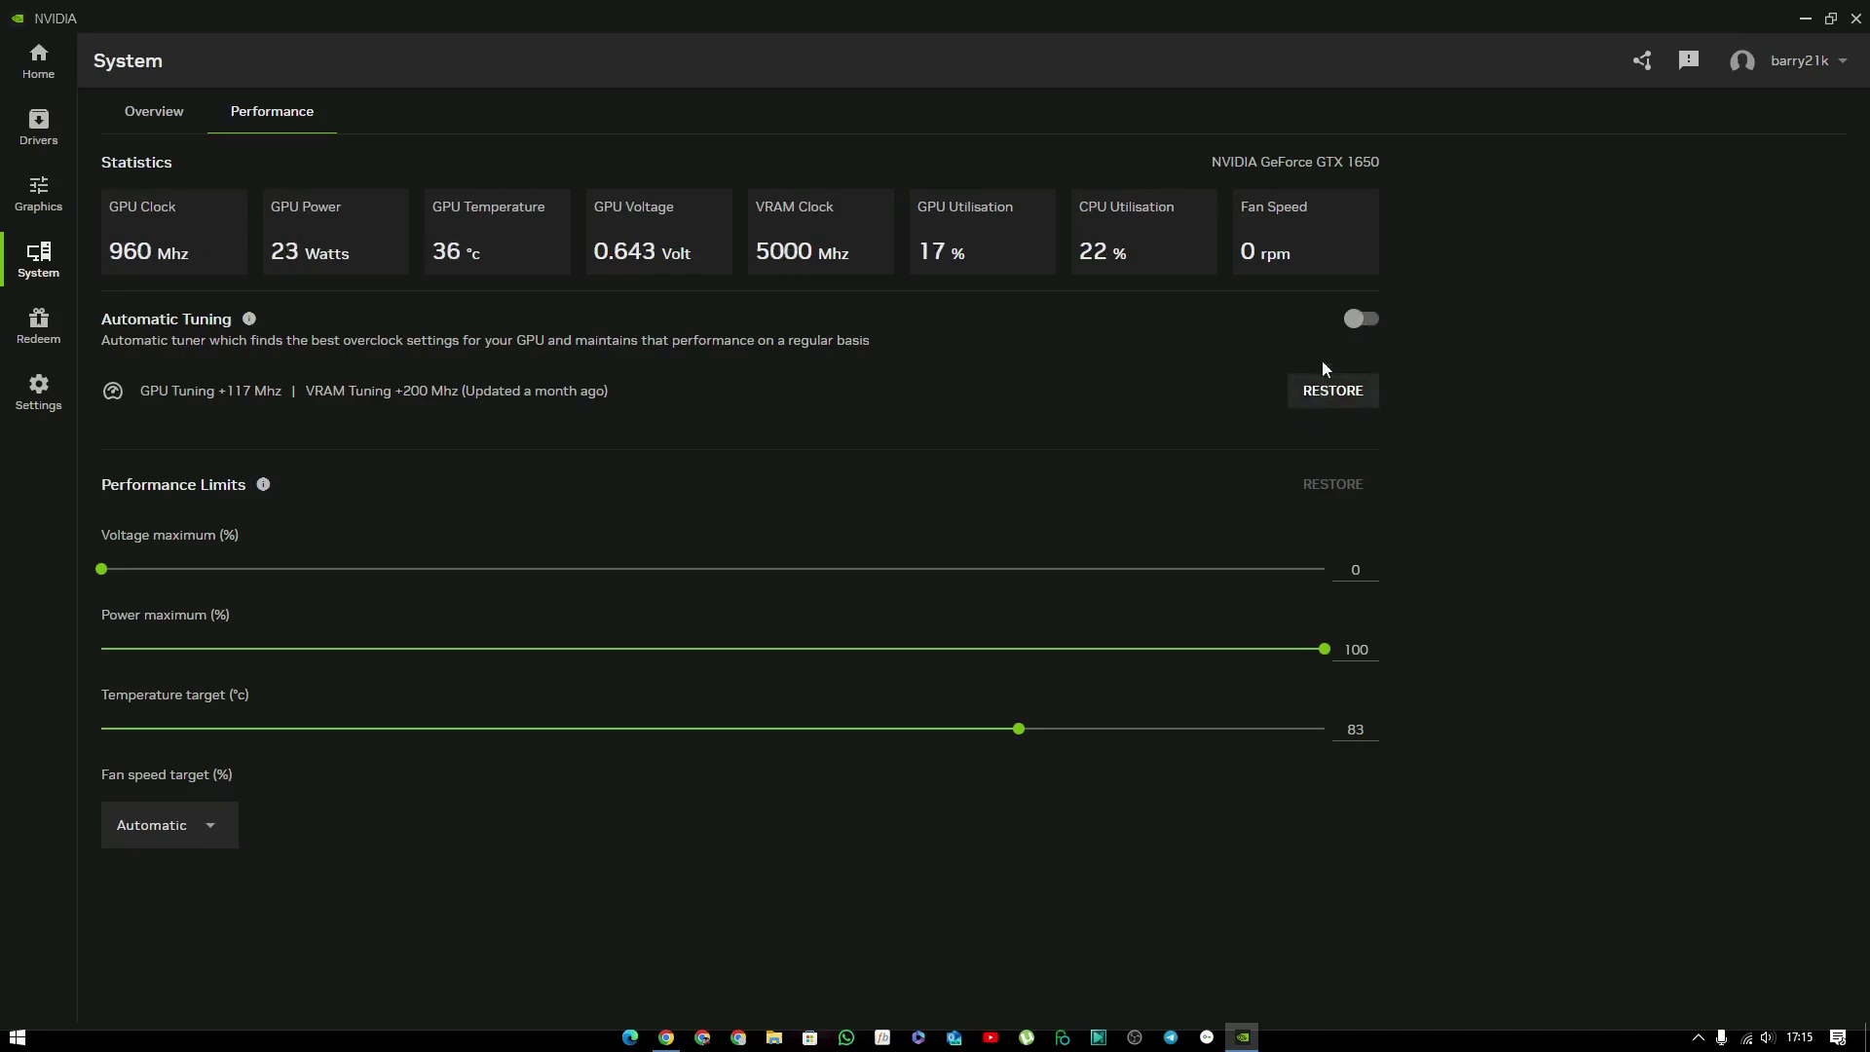
pyautogui.click(1361, 325)
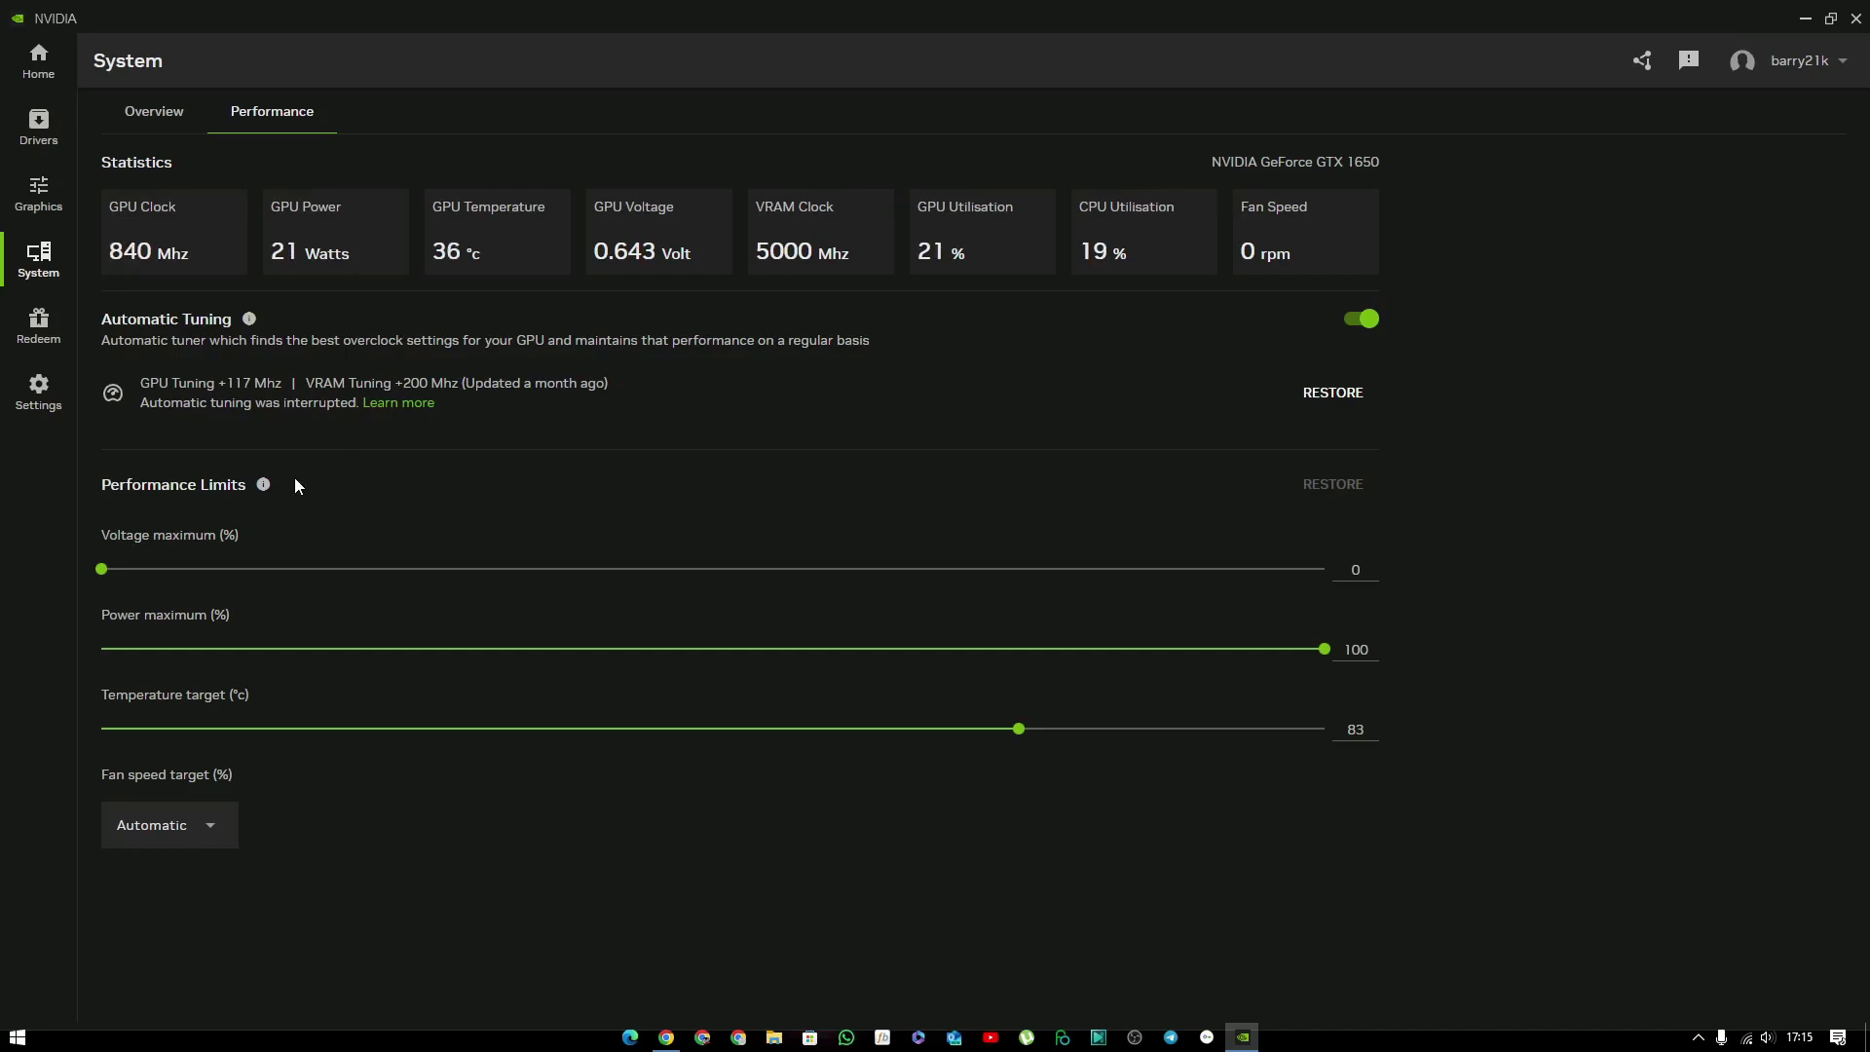
# - Read the built-in descriptions of Automatic Tuning and Performance Limits, closing each one
pyautogui.click(249, 319)
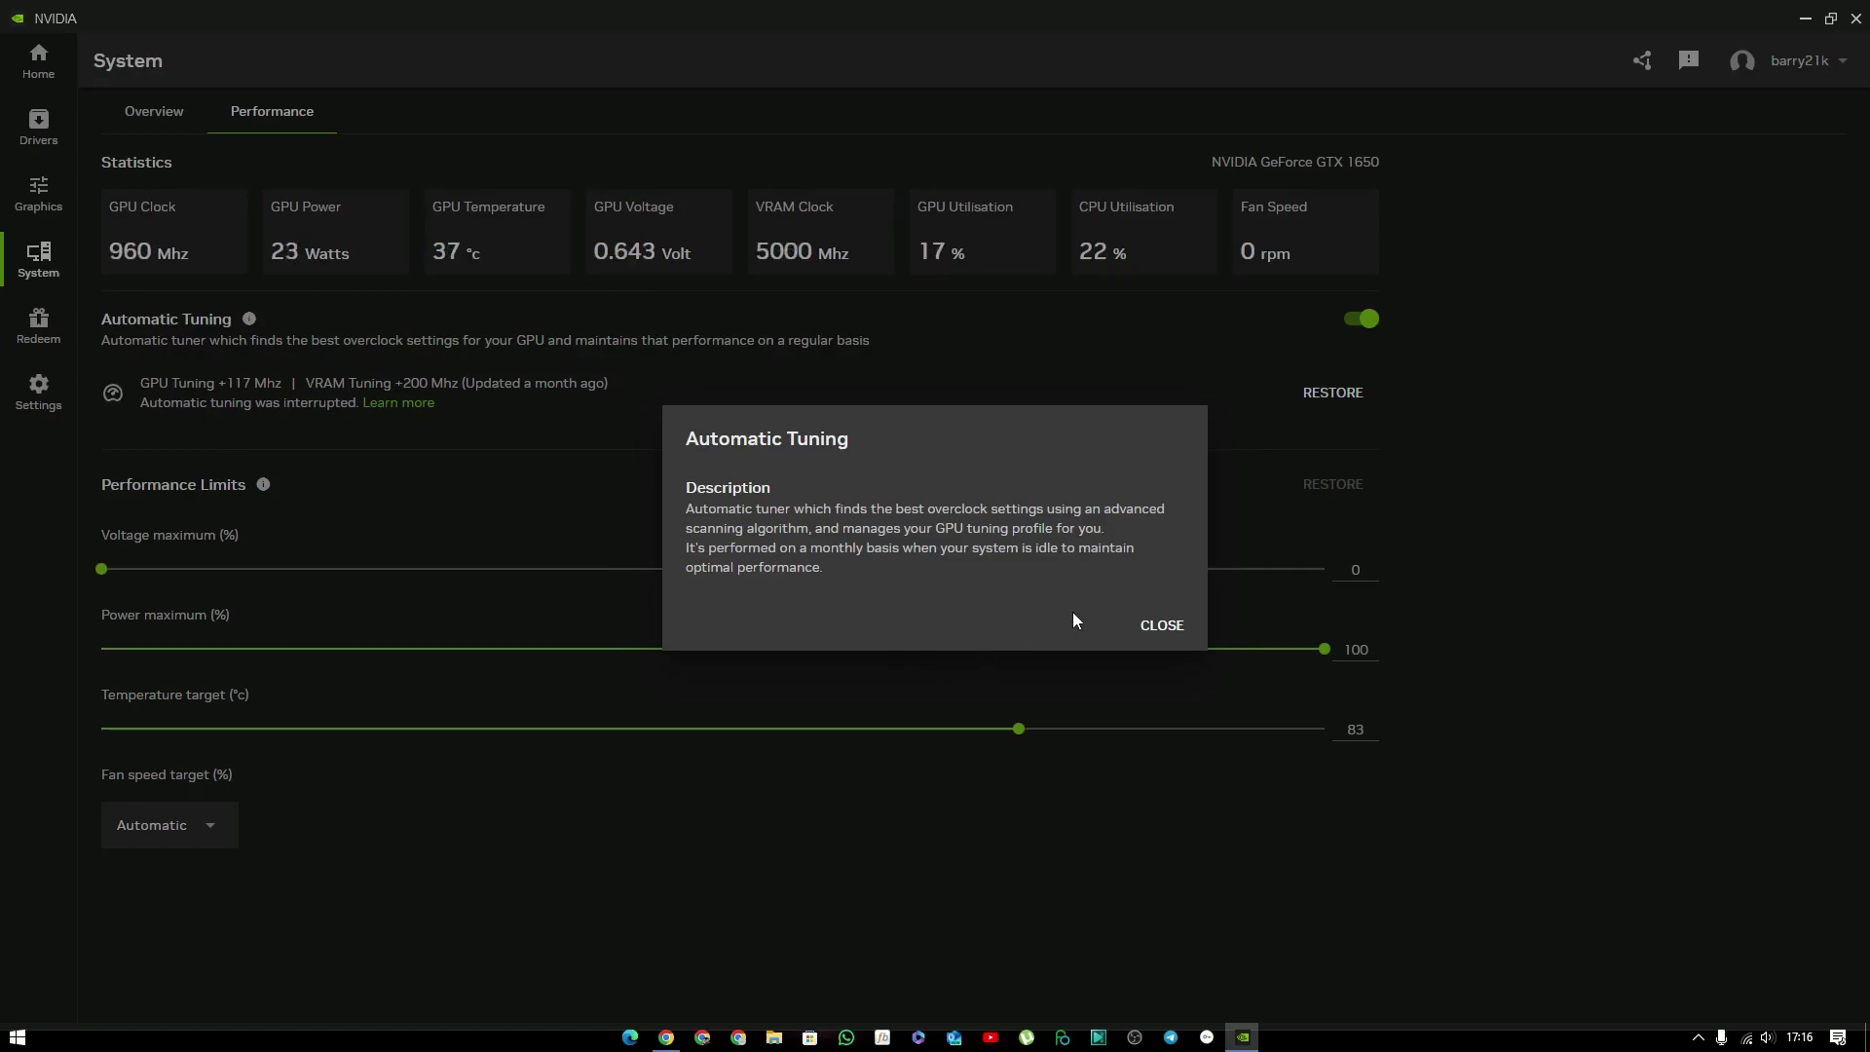
pyautogui.click(1157, 632)
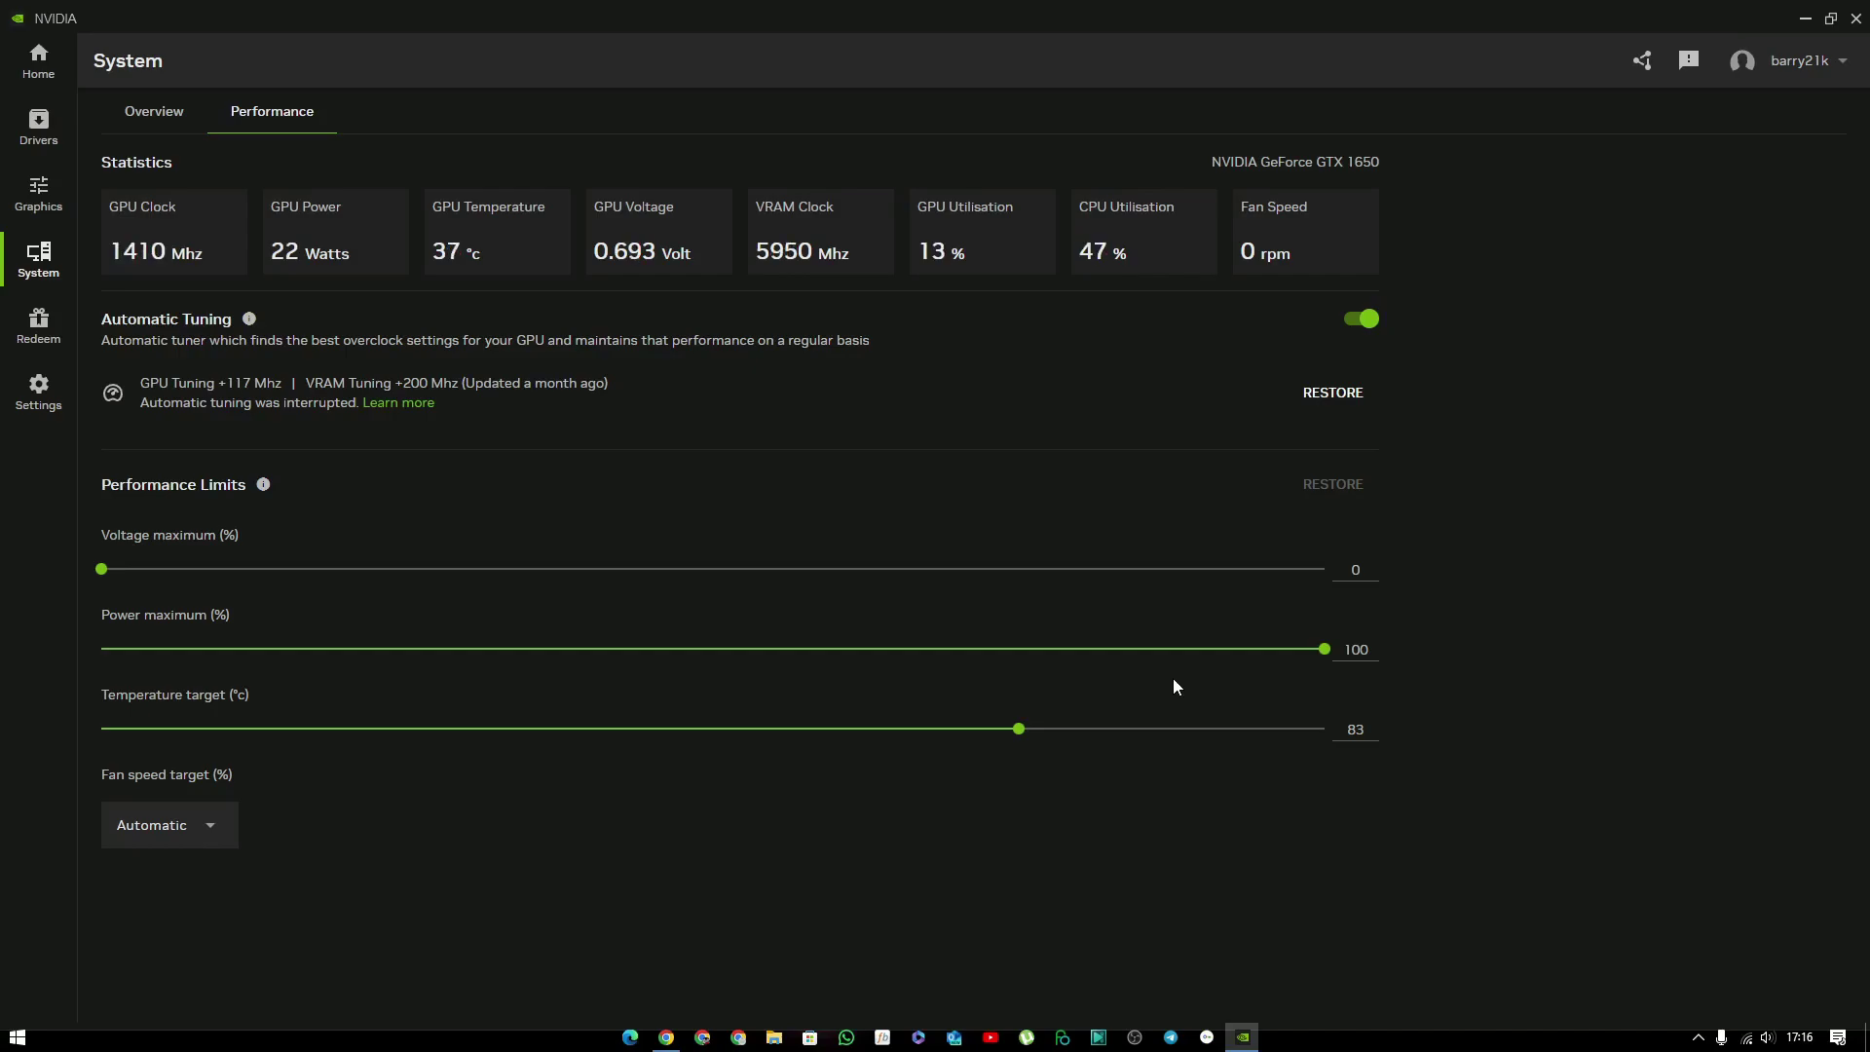
pyautogui.click(263, 485)
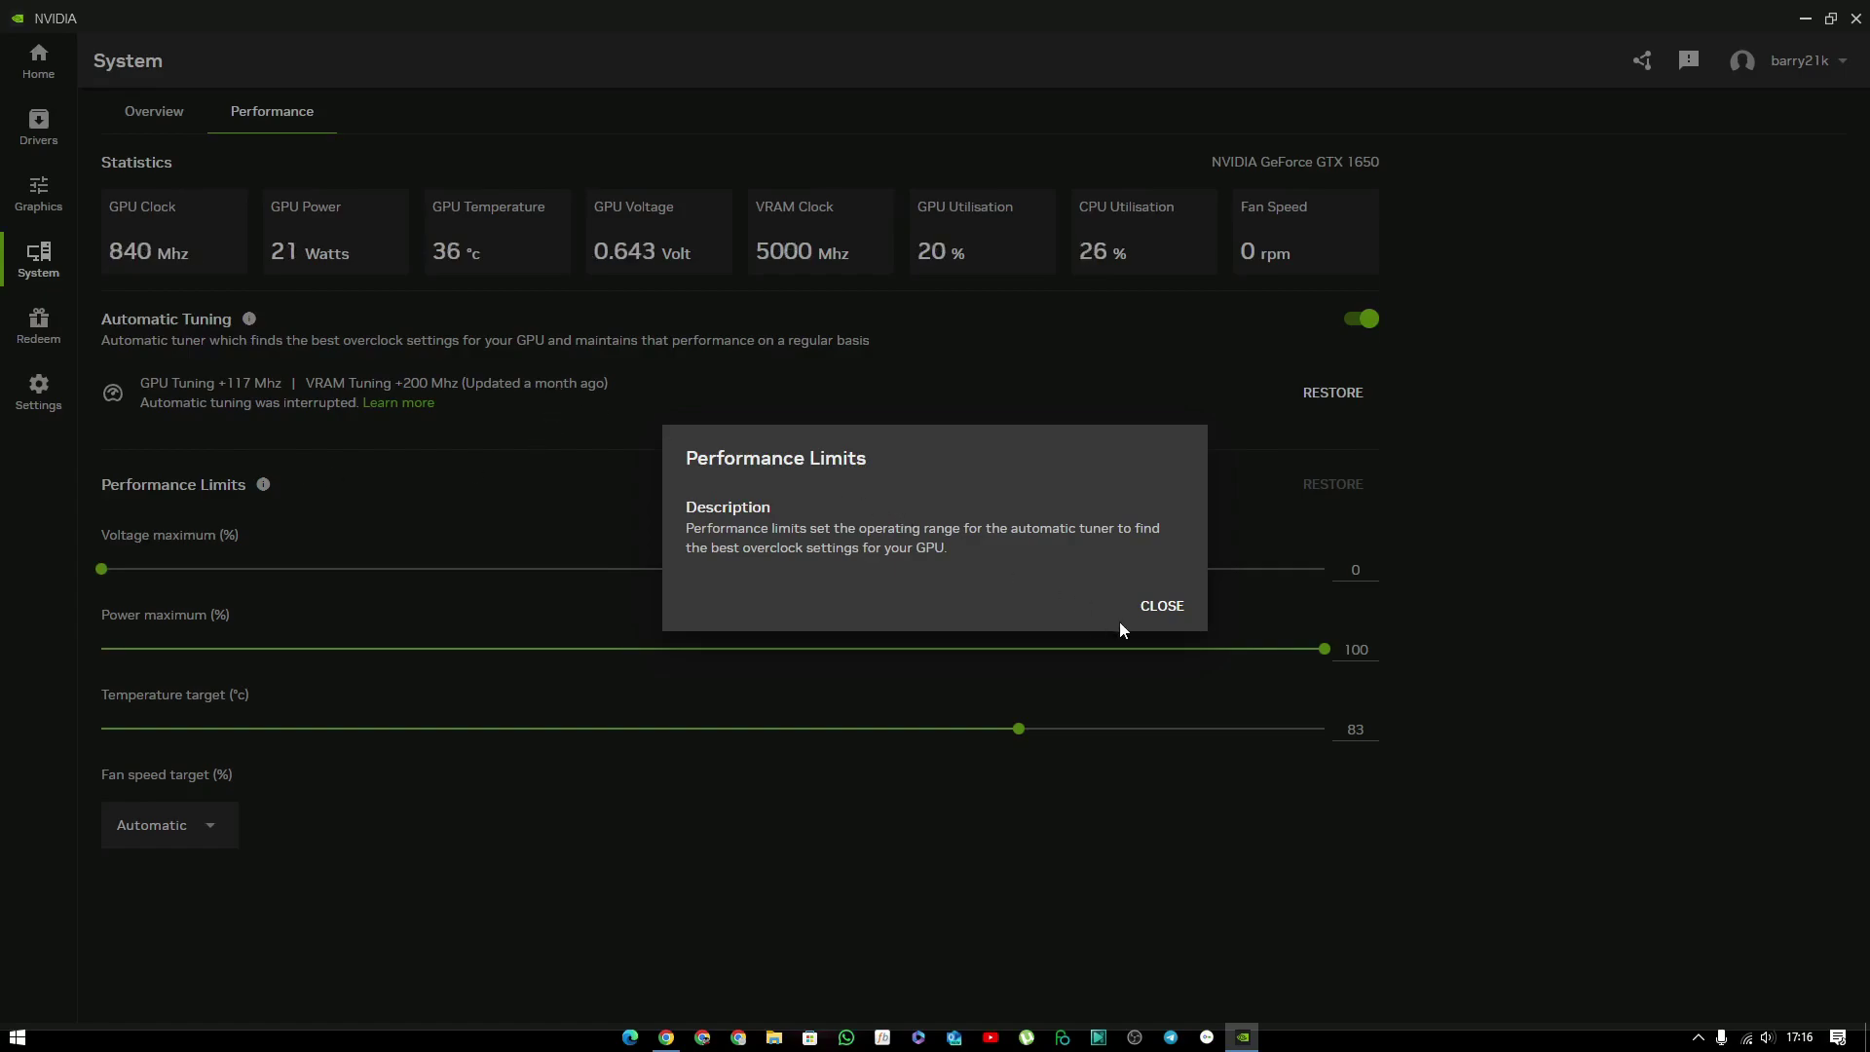
pyautogui.click(1173, 614)
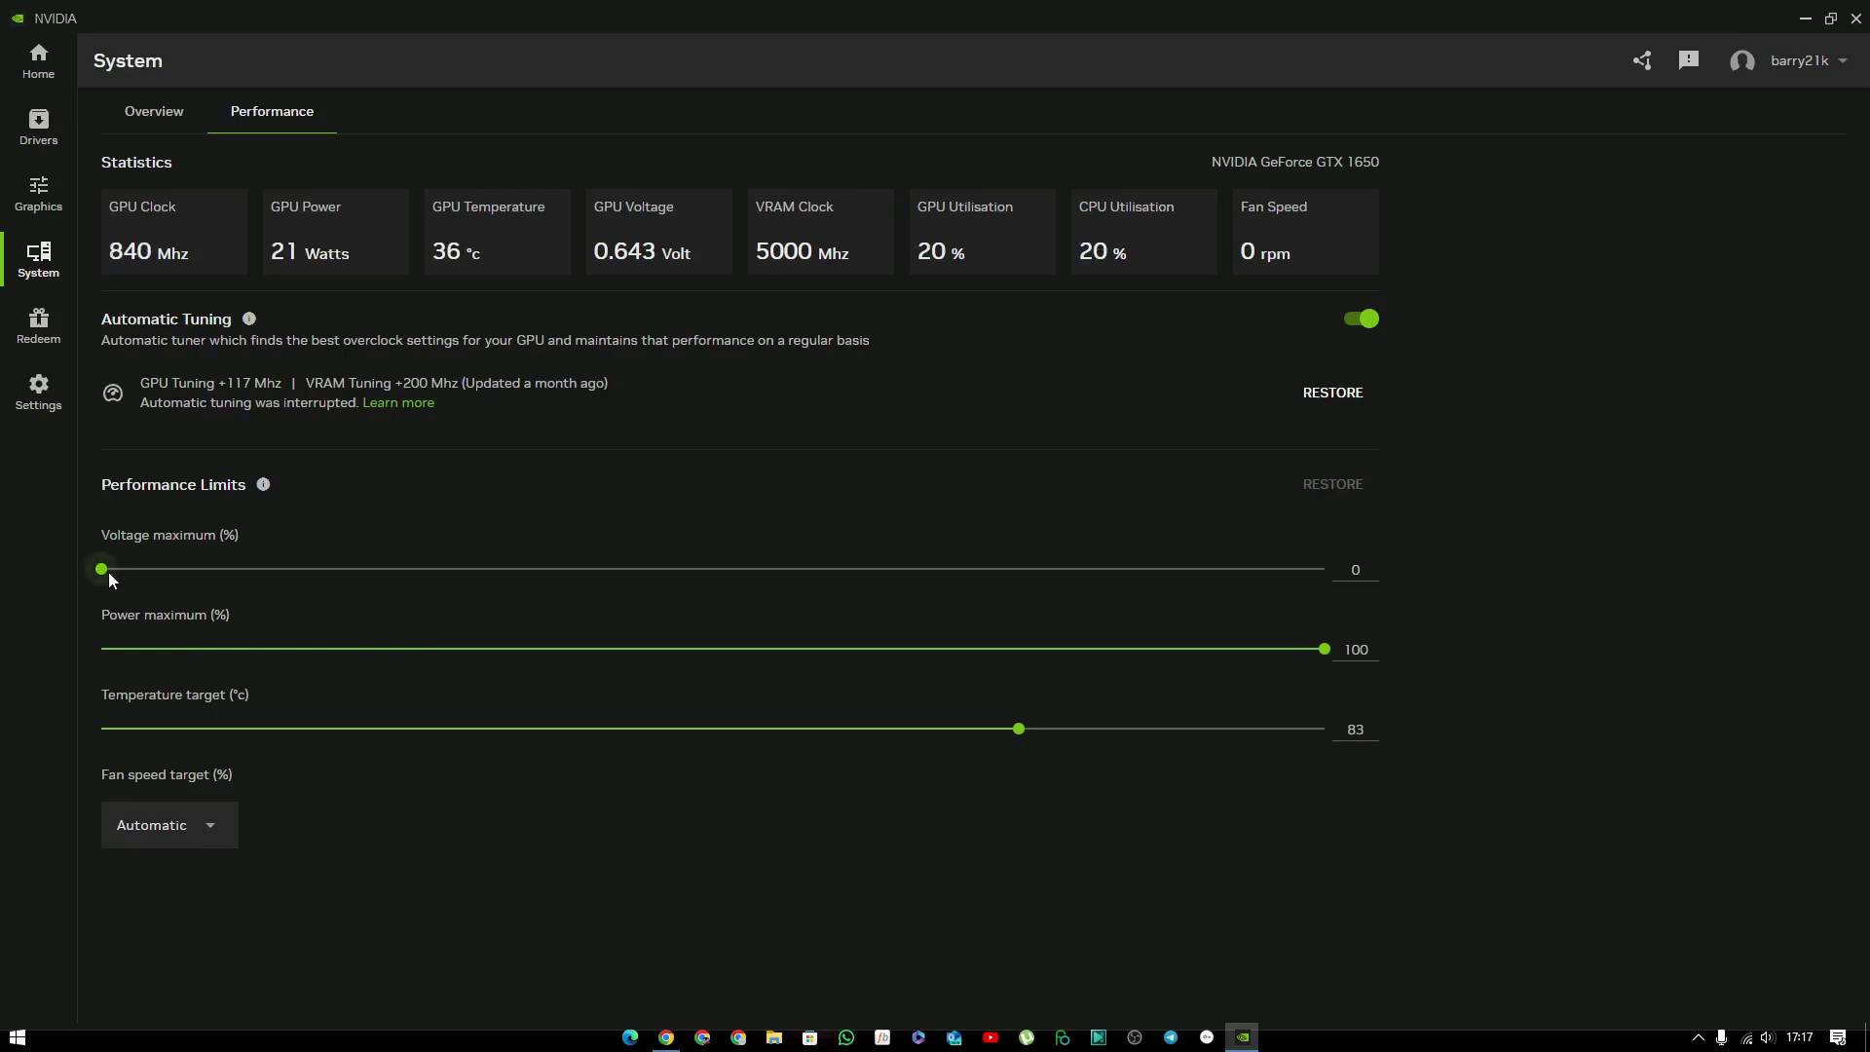
# - Set the voltage maximum to 100% and restart Automatic Tuning, choosing to tune immediately
pyautogui.moveTo(109, 571); pyautogui.dragTo(1323, 608)
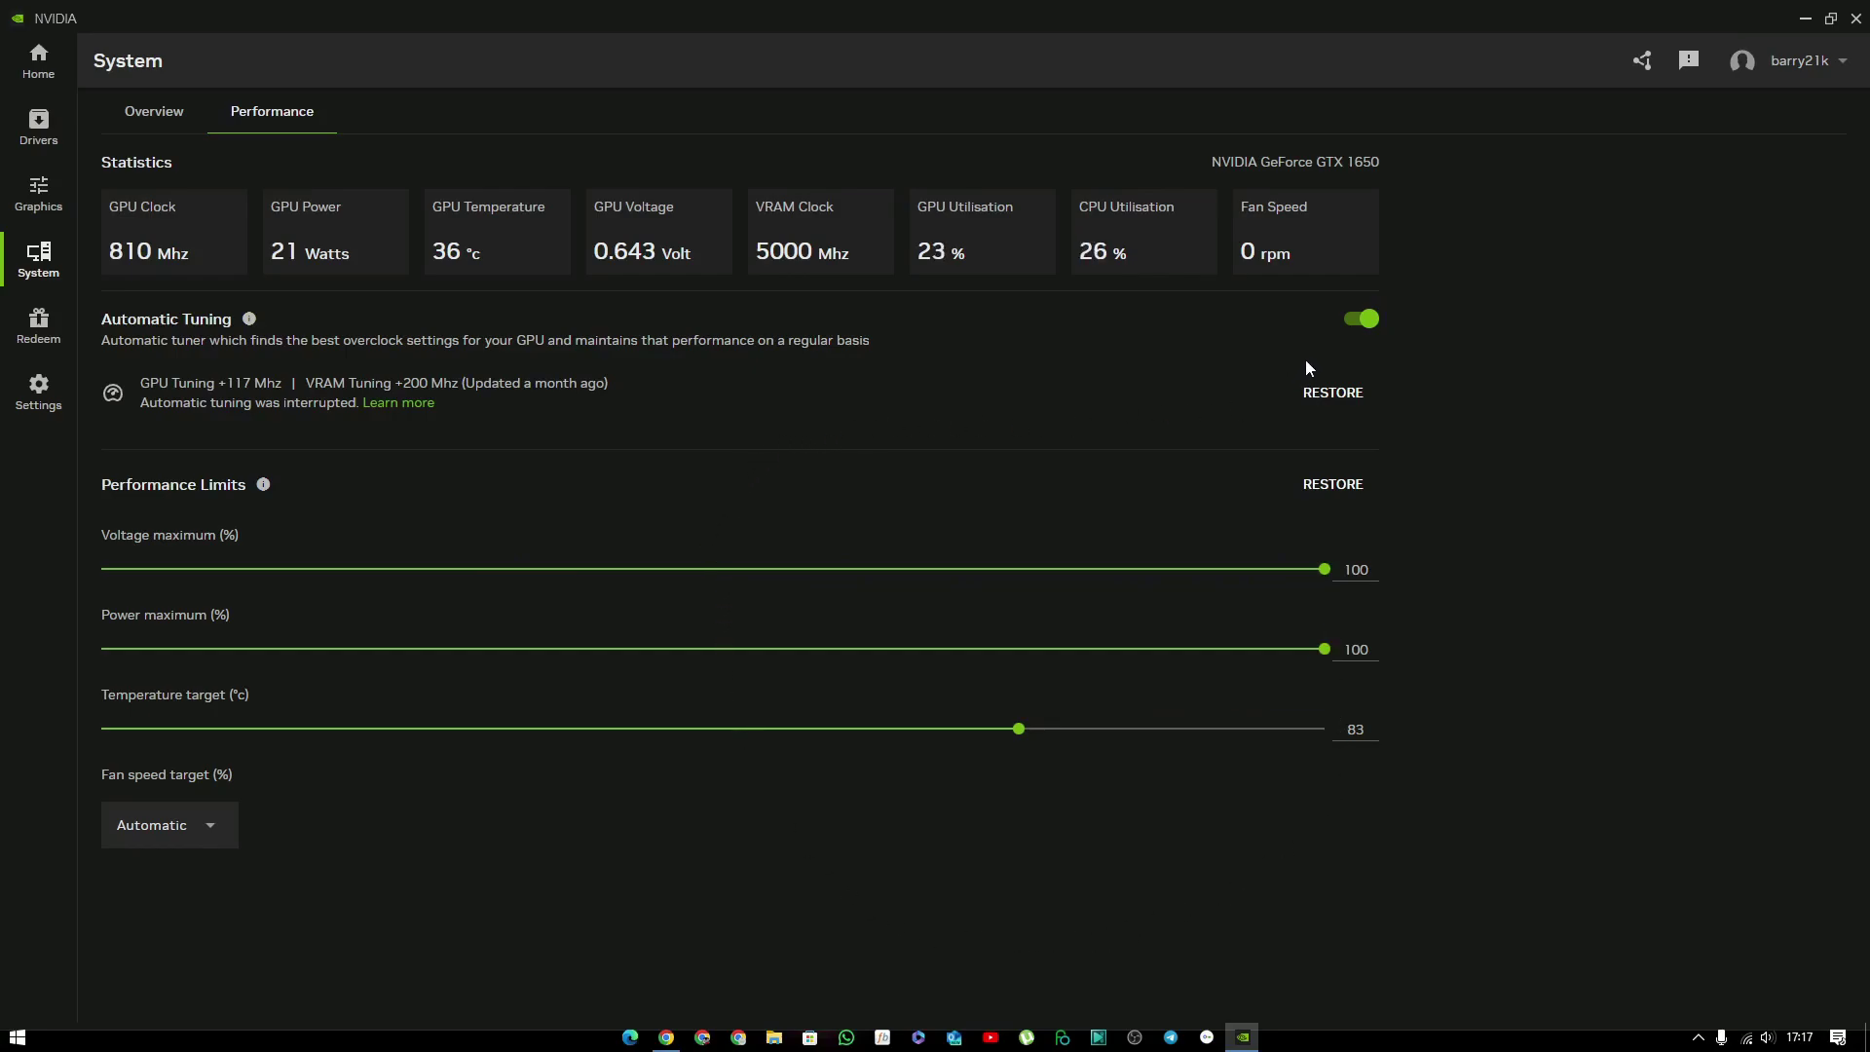
pyautogui.click(1369, 329)
pyautogui.click(1369, 329)
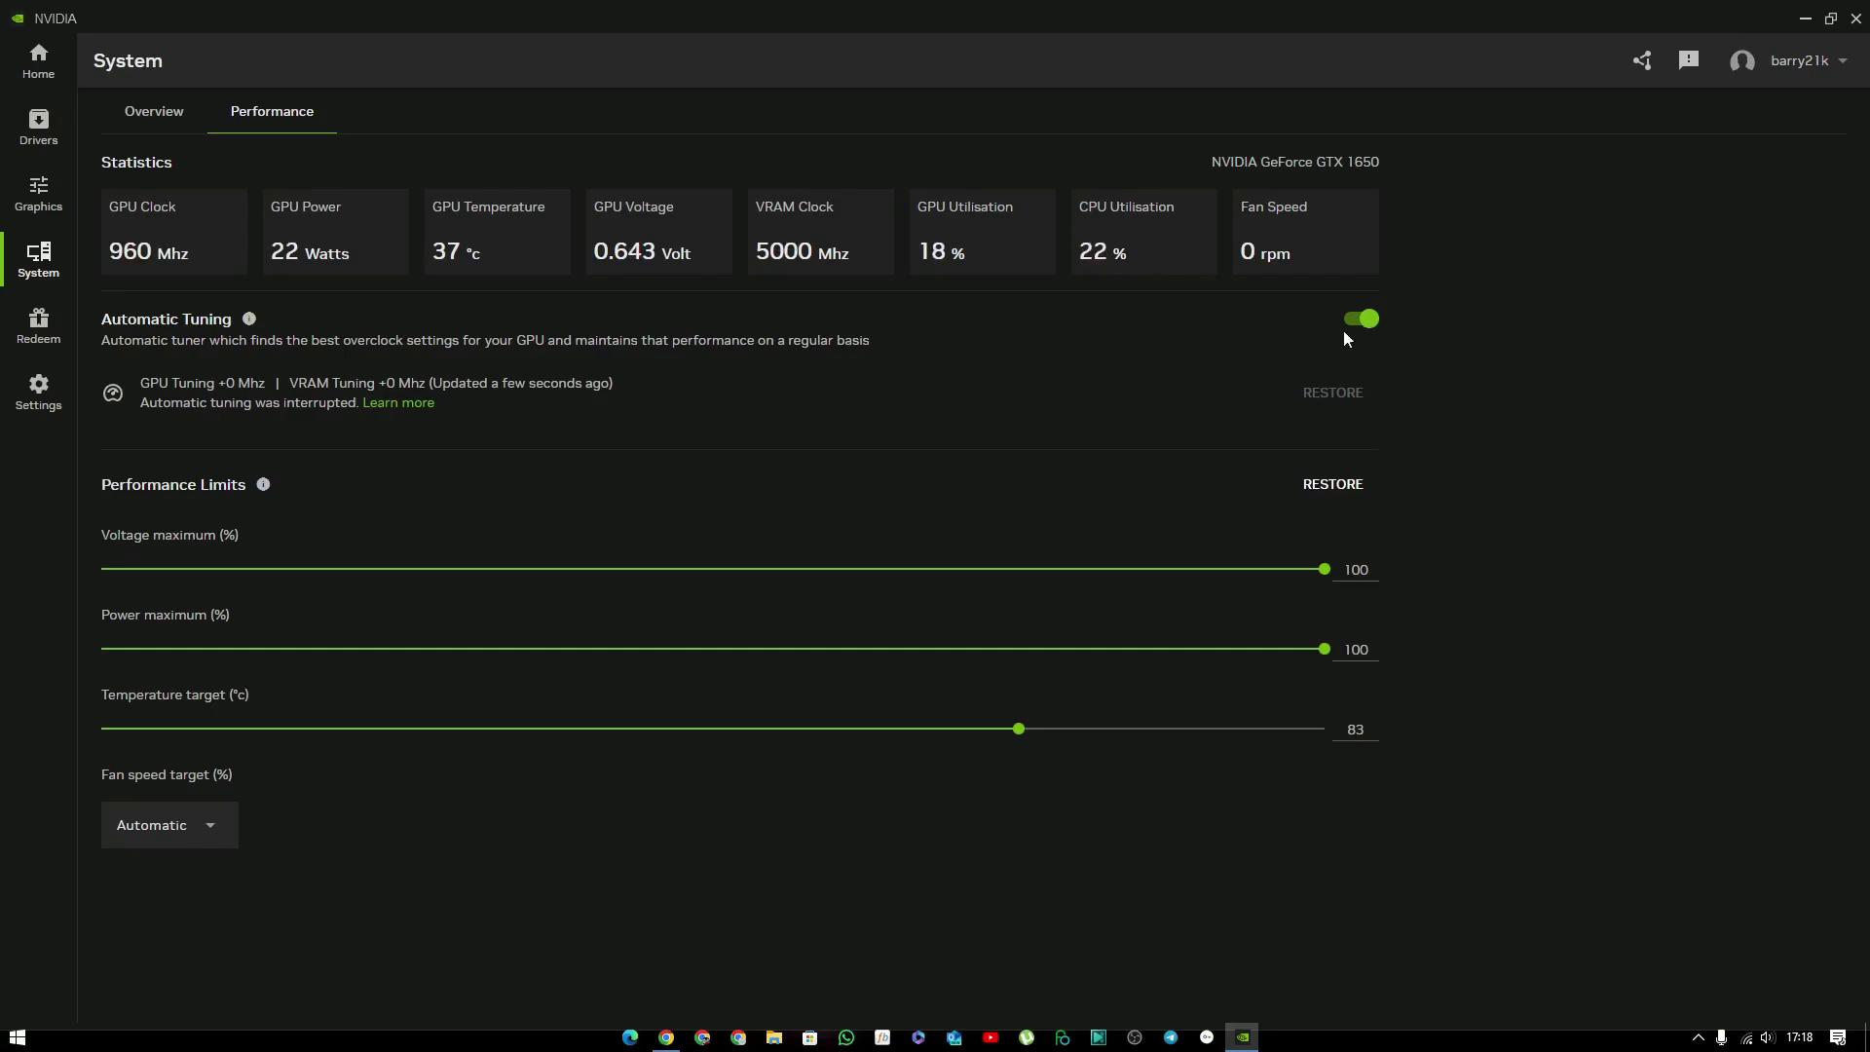
pyautogui.click(397, 415)
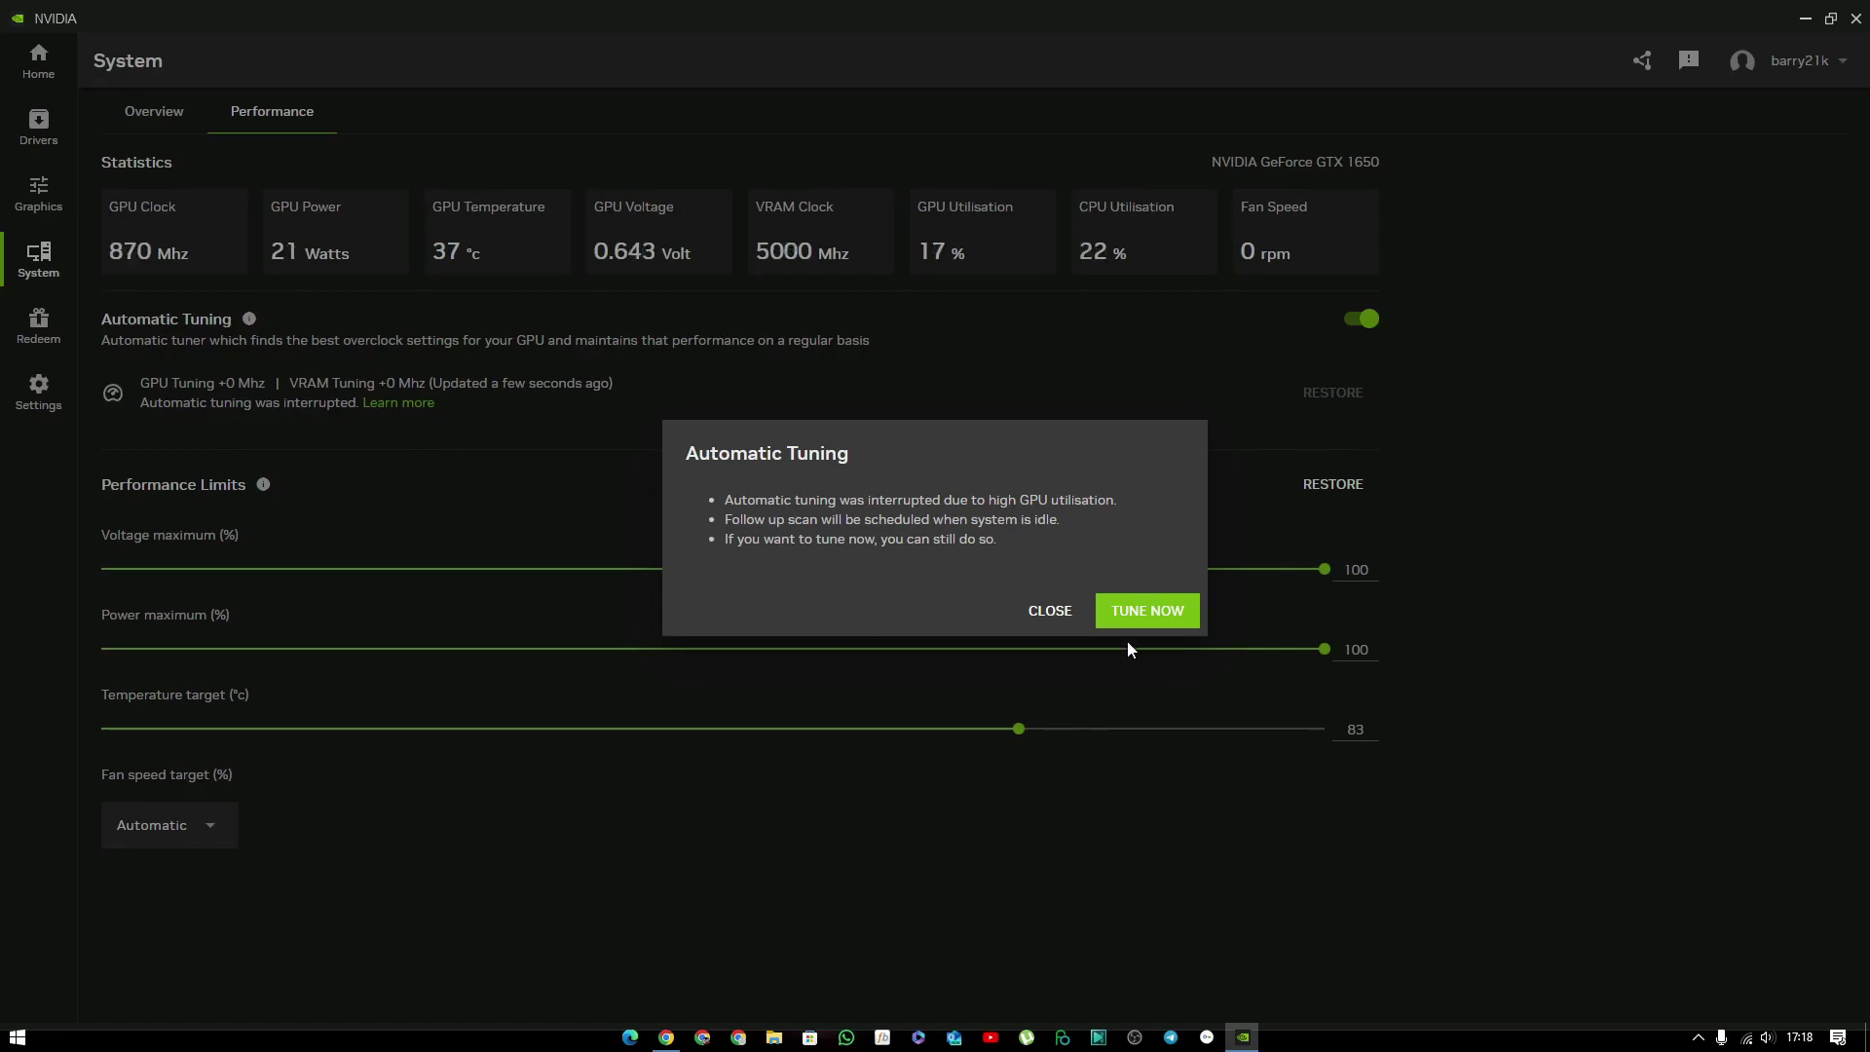
pyautogui.click(1138, 618)
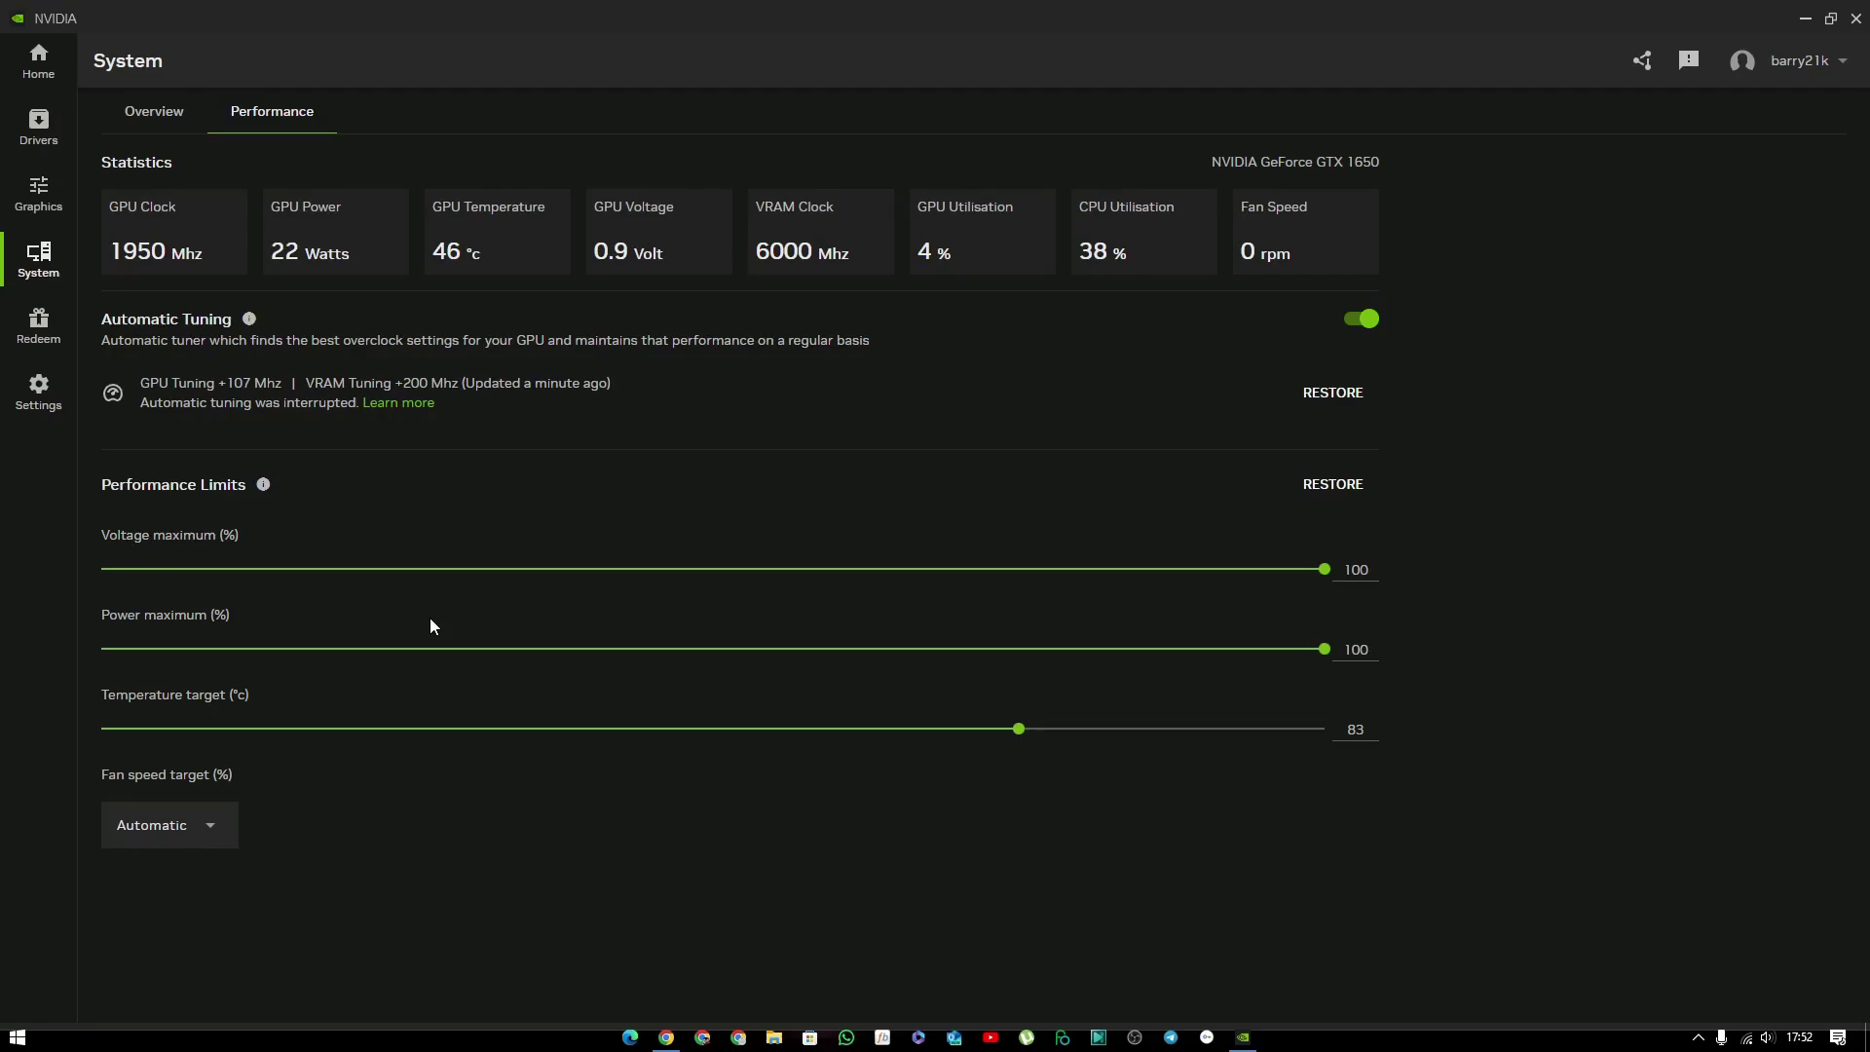
# - View the available fan speed target modes without changing the selection
pyautogui.click(206, 836)
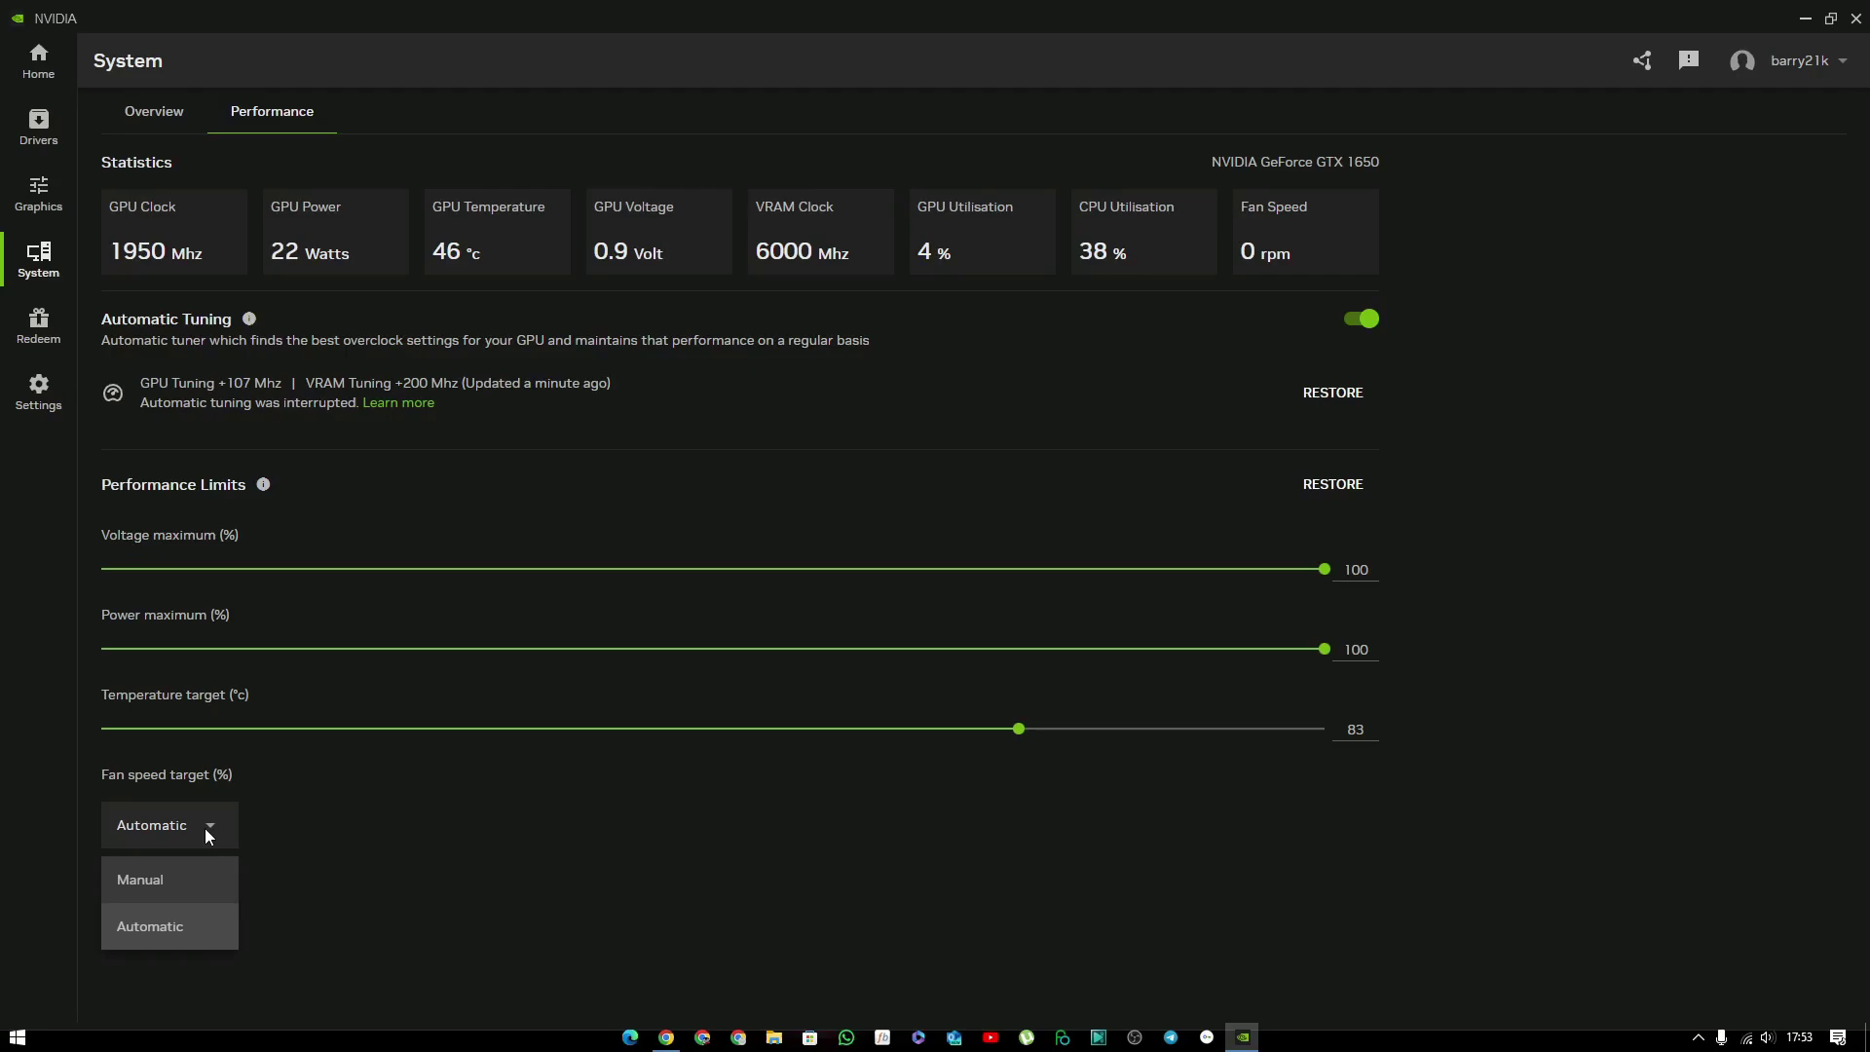
pyautogui.click(705, 879)
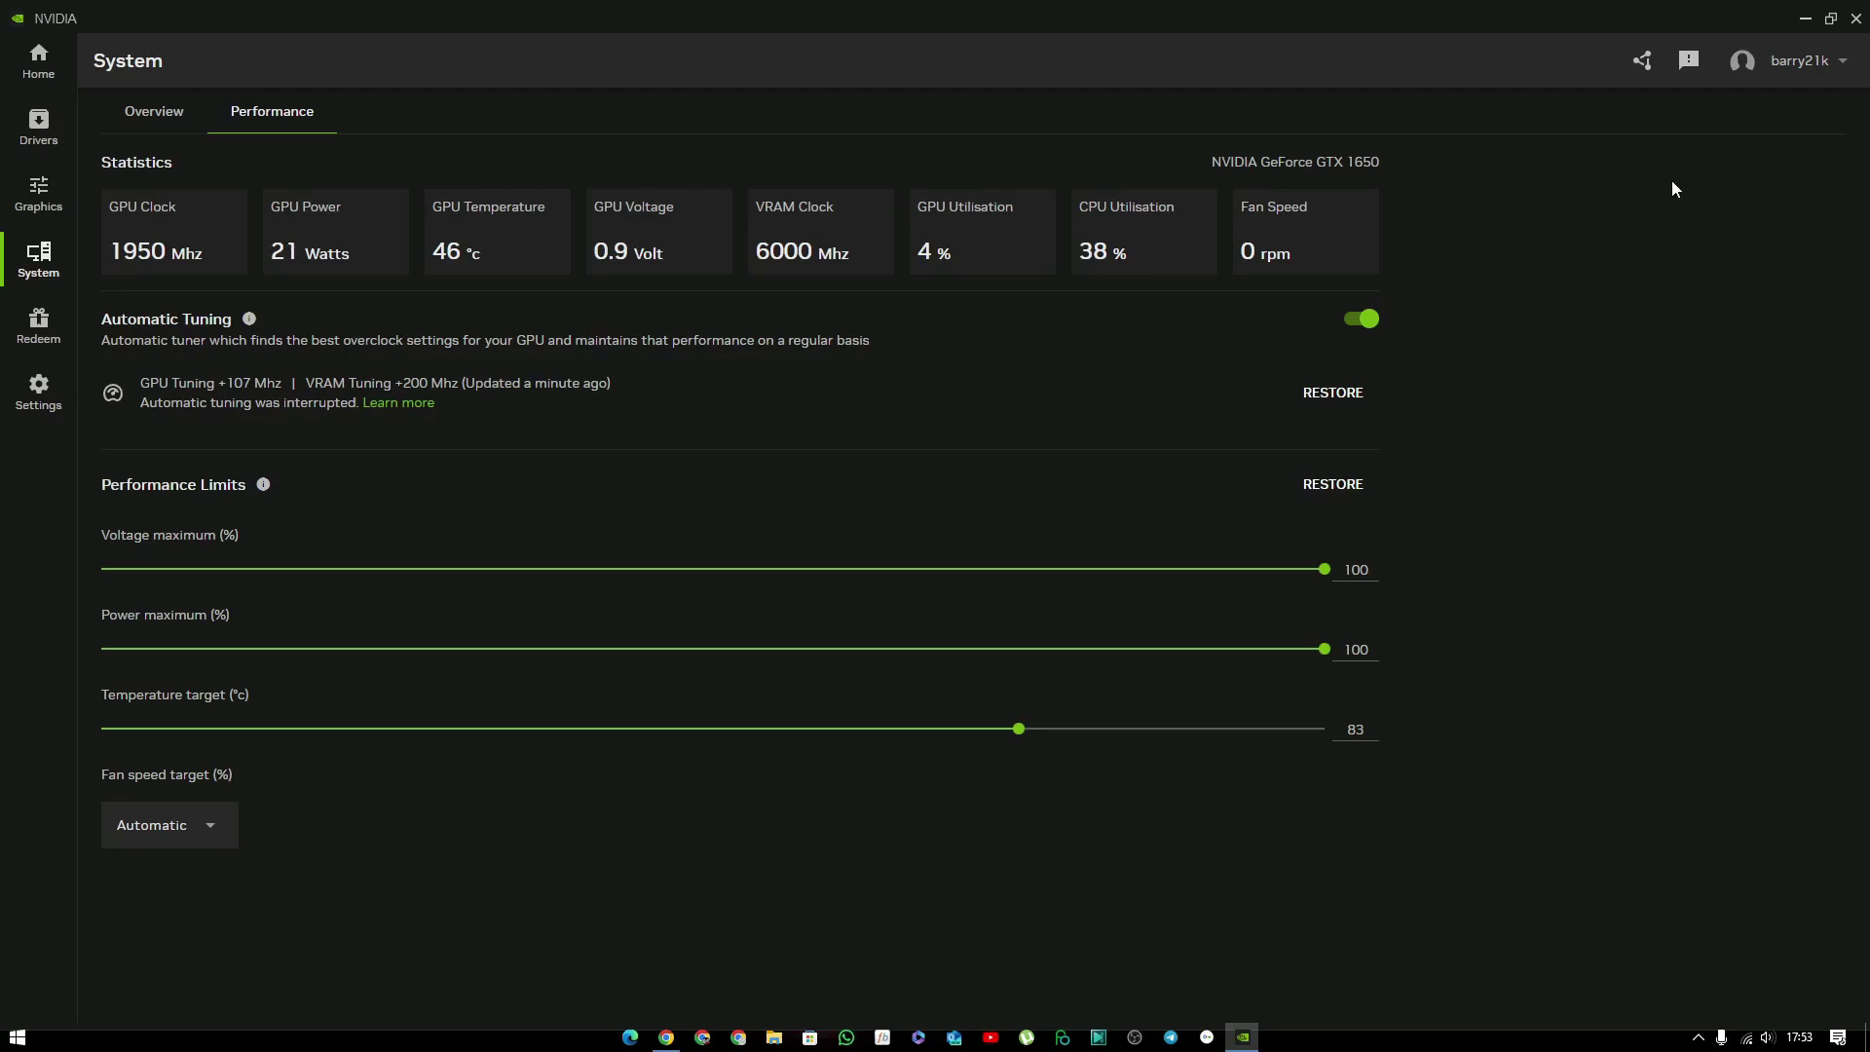
# - Minimize the NVIDIA app, open Heaven Benchmark 4.0 and run it with its existing settings
pyautogui.click(1802, 22)
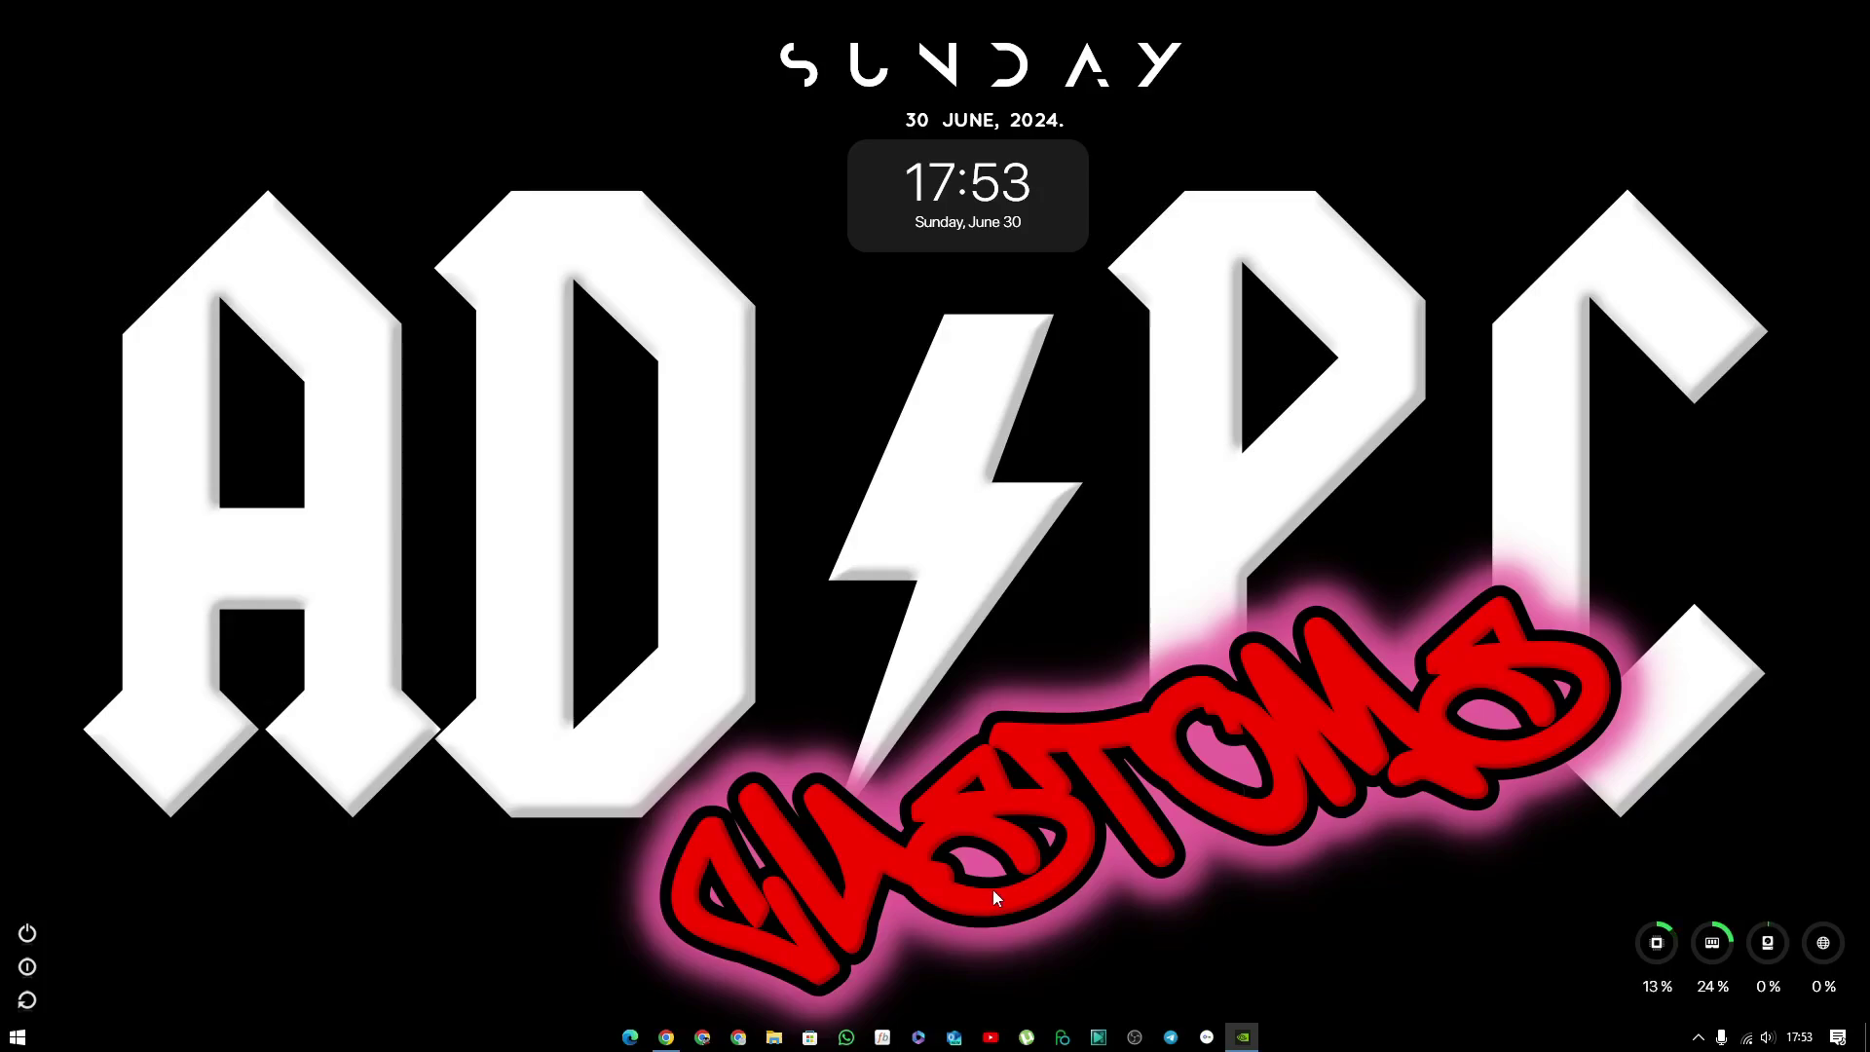
pyautogui.hotkey('alt', 'space')
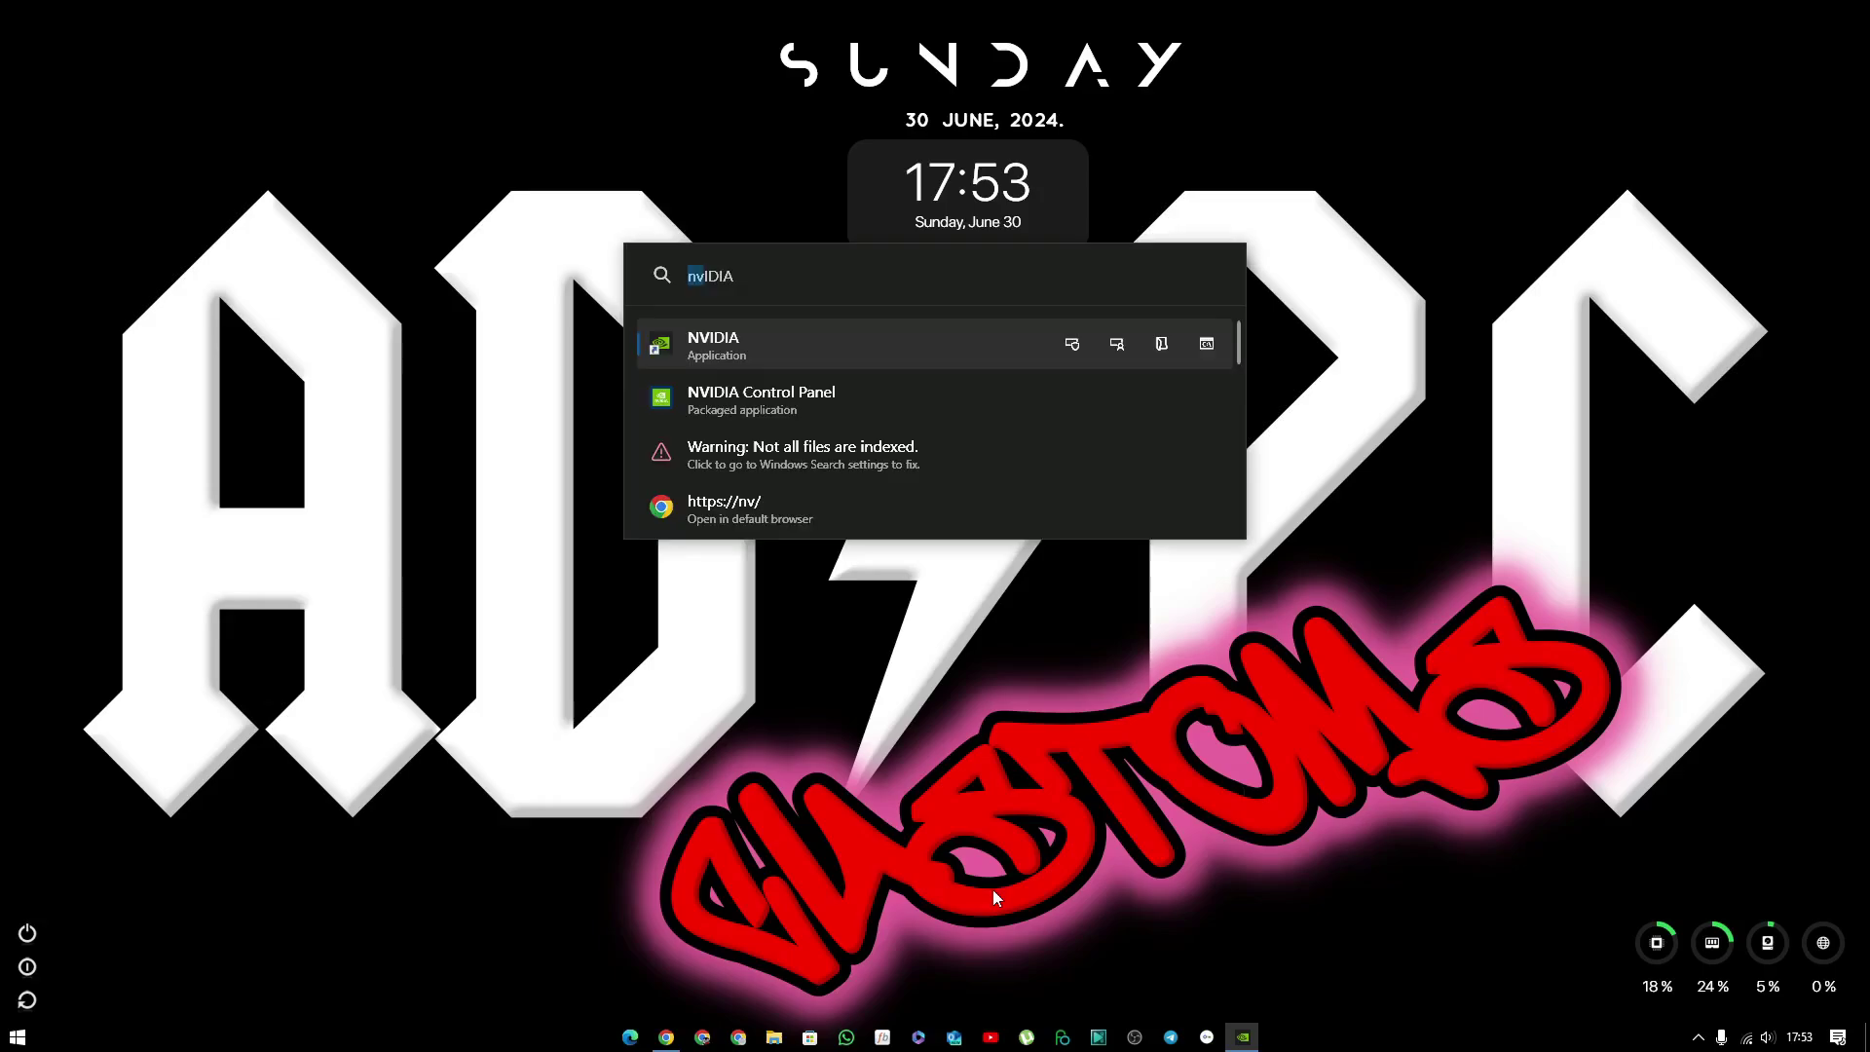
pyautogui.write('he')
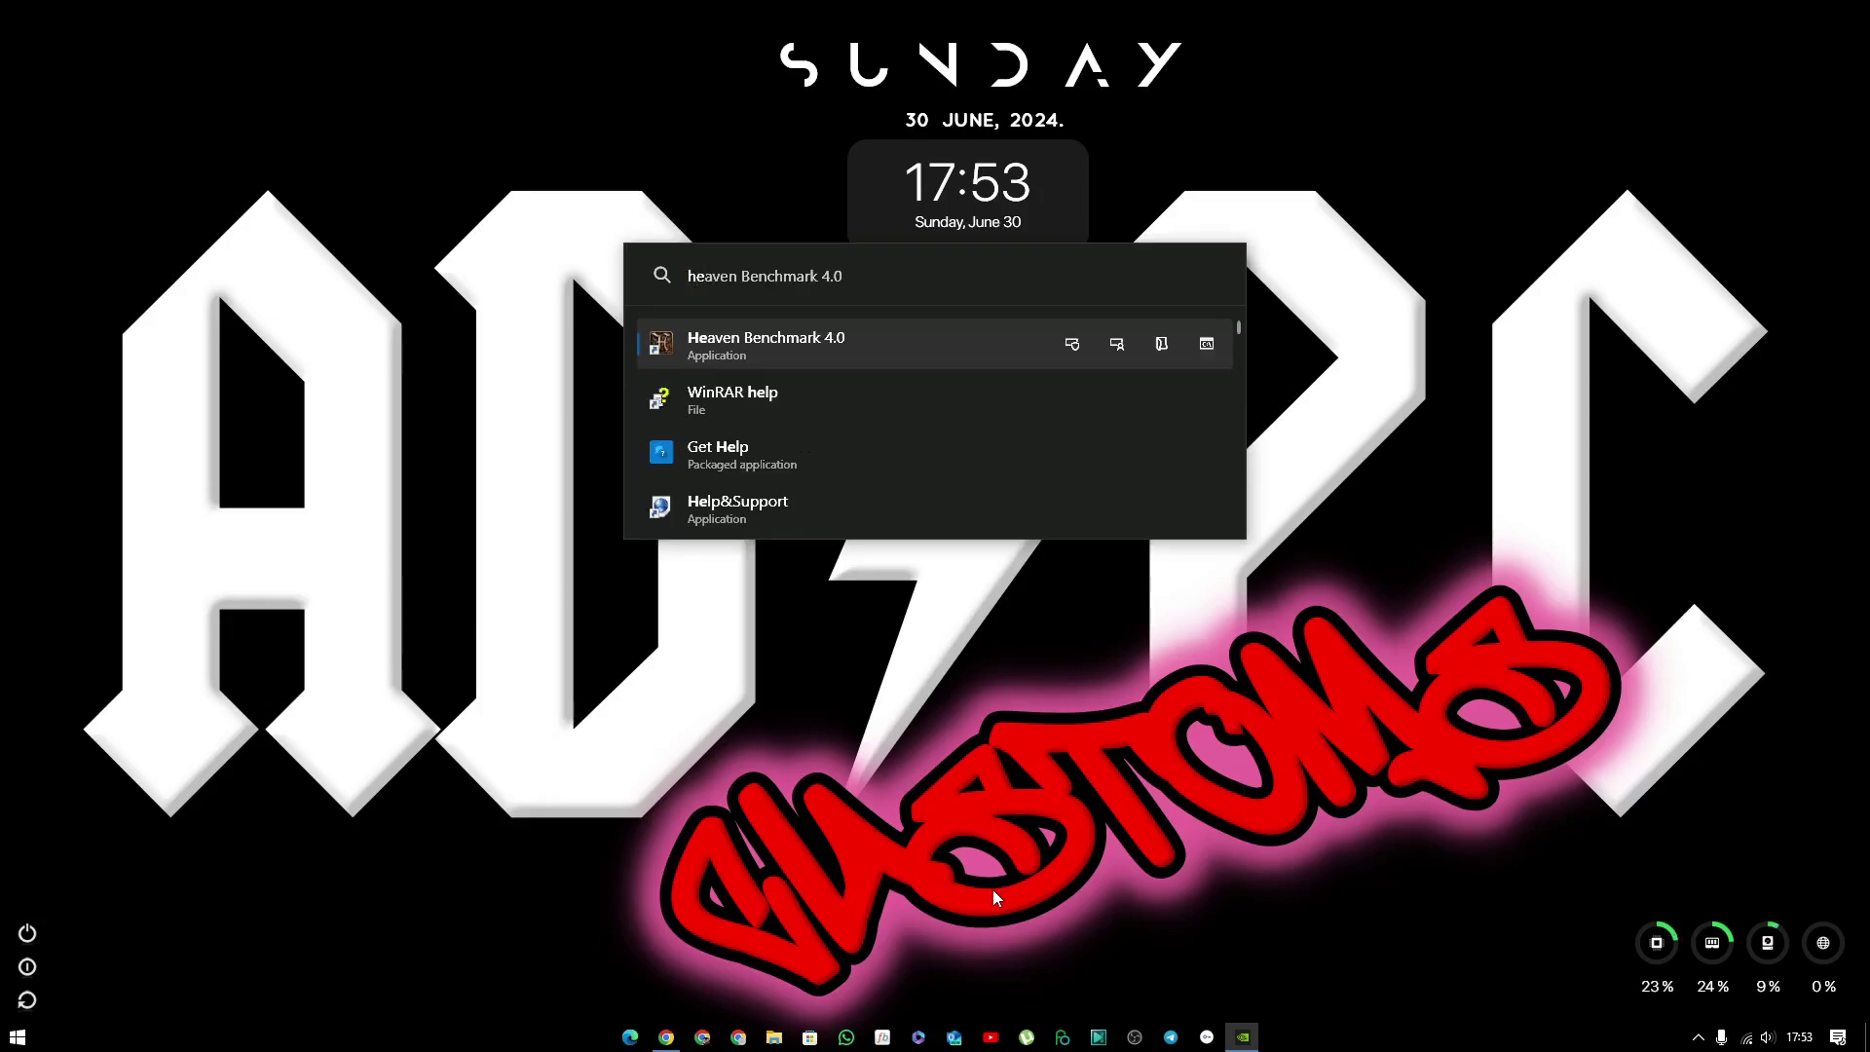
pyautogui.click(868, 343)
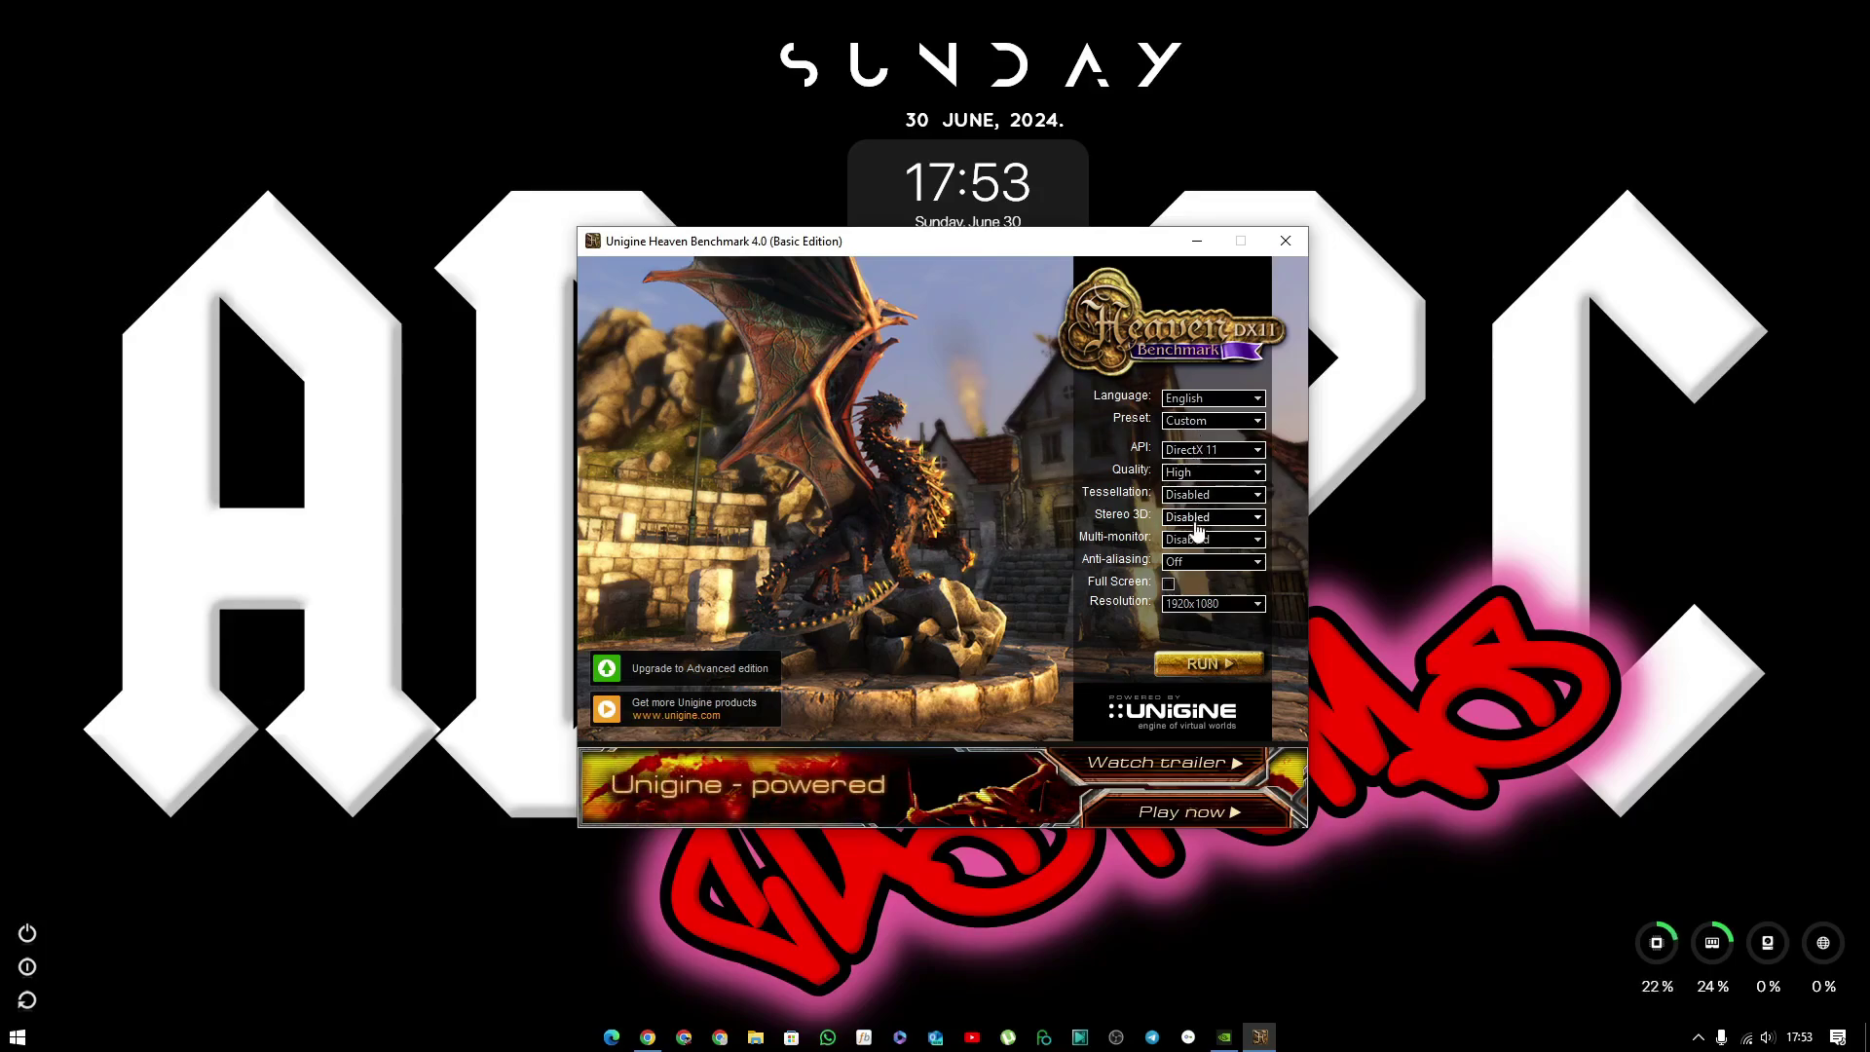
pyautogui.click(1198, 665)
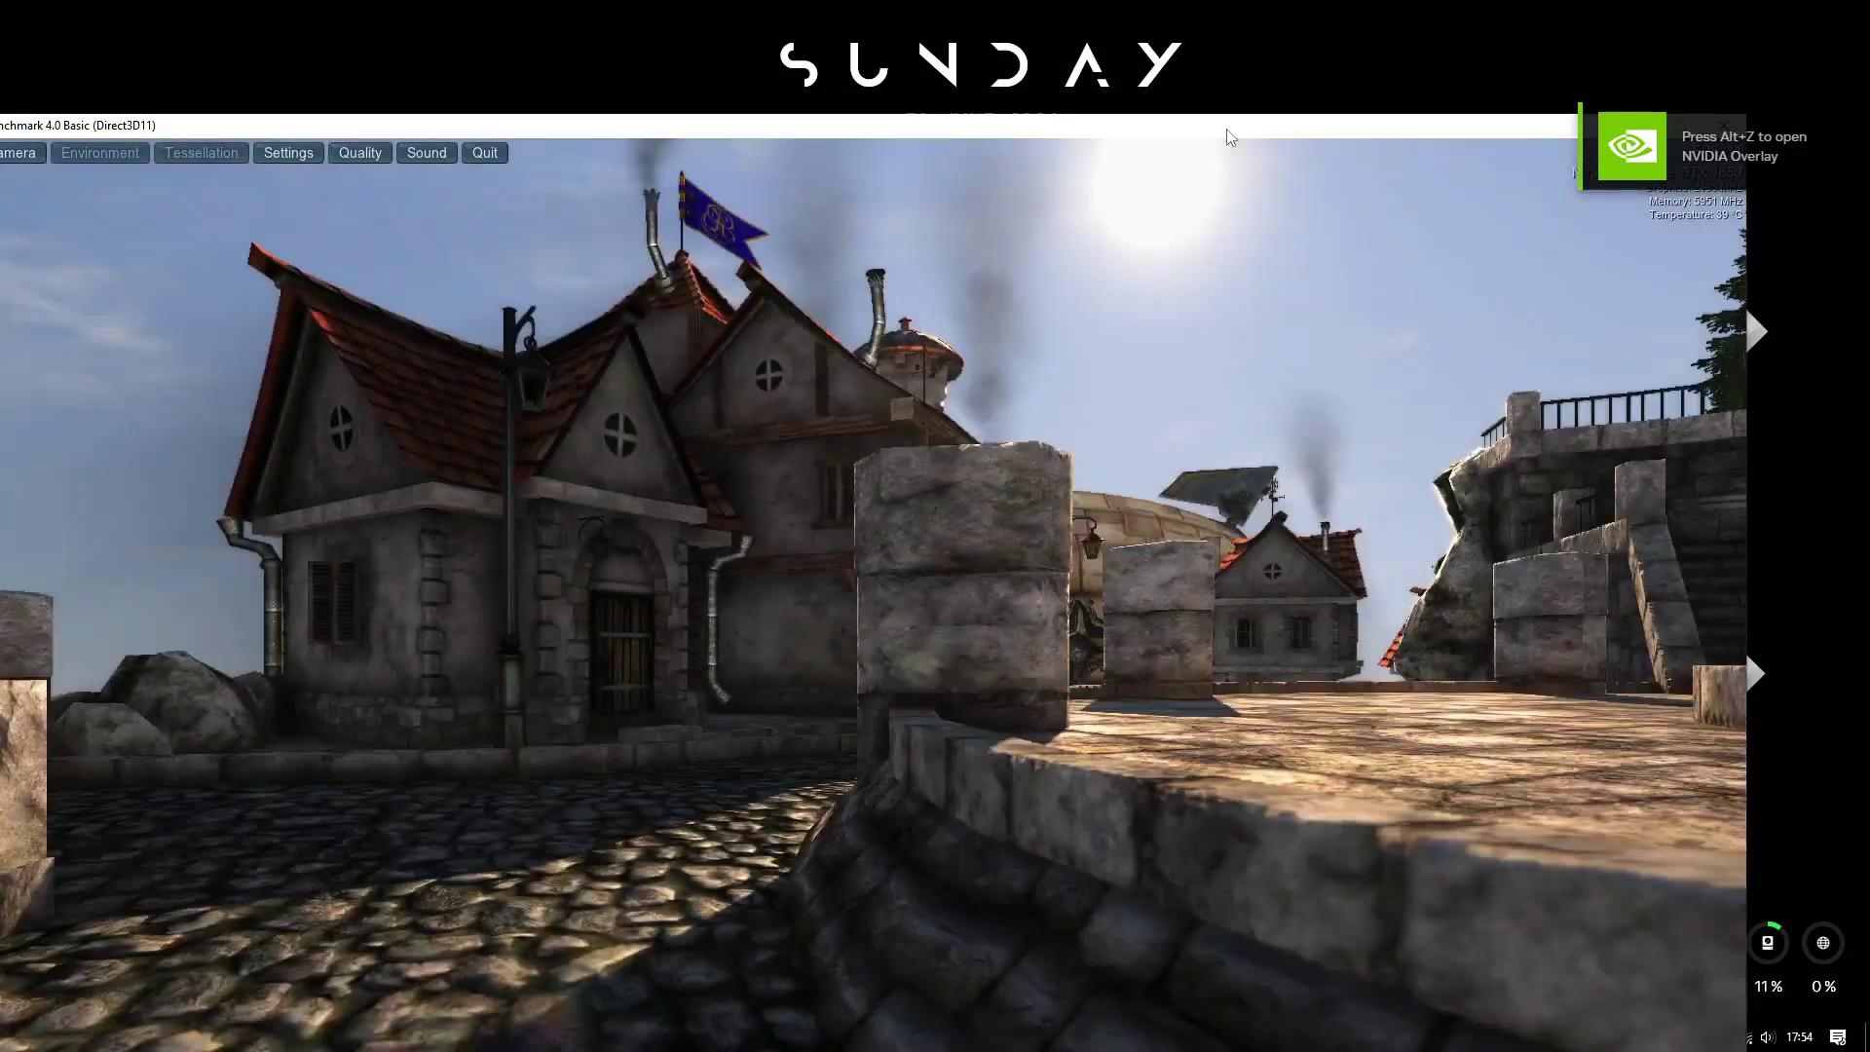
# - Reposition the running benchmark window so that it fills the visible screen
pyautogui.moveTo(1227, 130); pyautogui.dragTo(1238, 2)
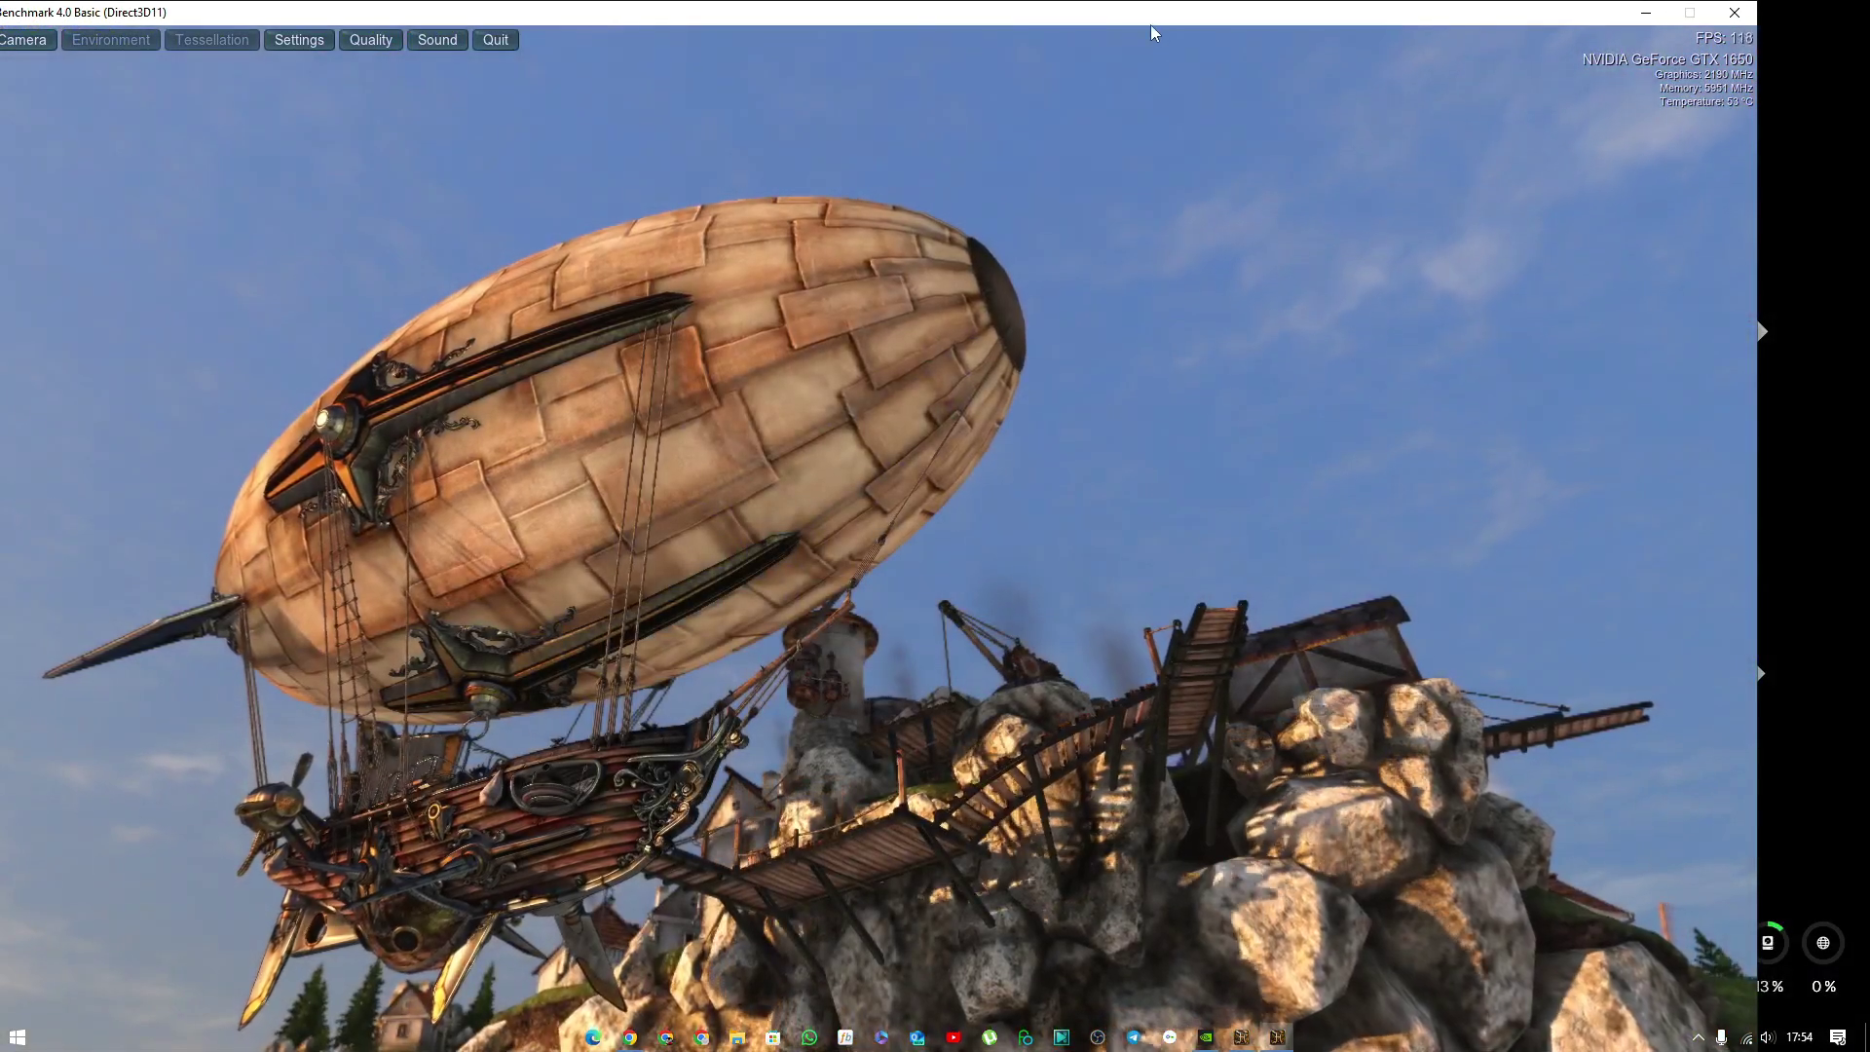
pyautogui.moveTo(1144, 17); pyautogui.dragTo(1263, 12)
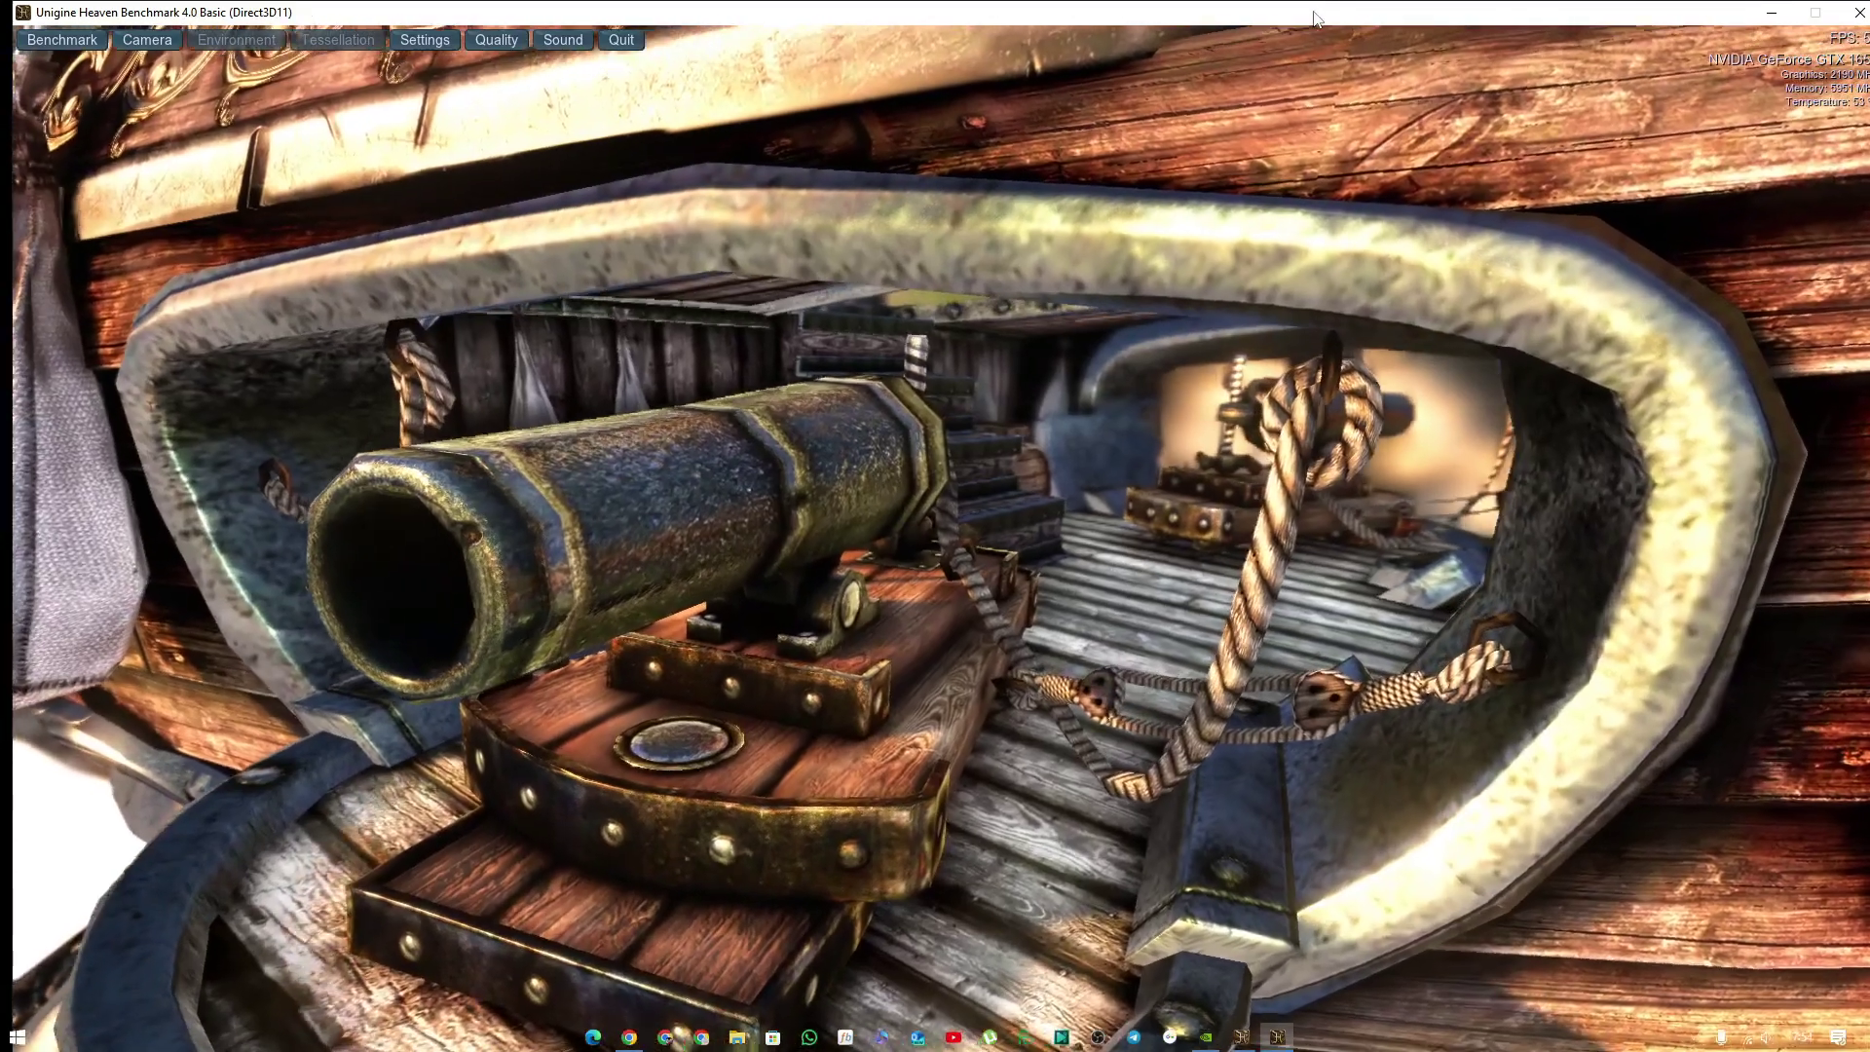
pyautogui.moveTo(1313, 11)
pyautogui.mouseDown()
pyautogui.moveTo(1283, 19)
pyautogui.moveTo(1301, 11)
pyautogui.mouseUp()
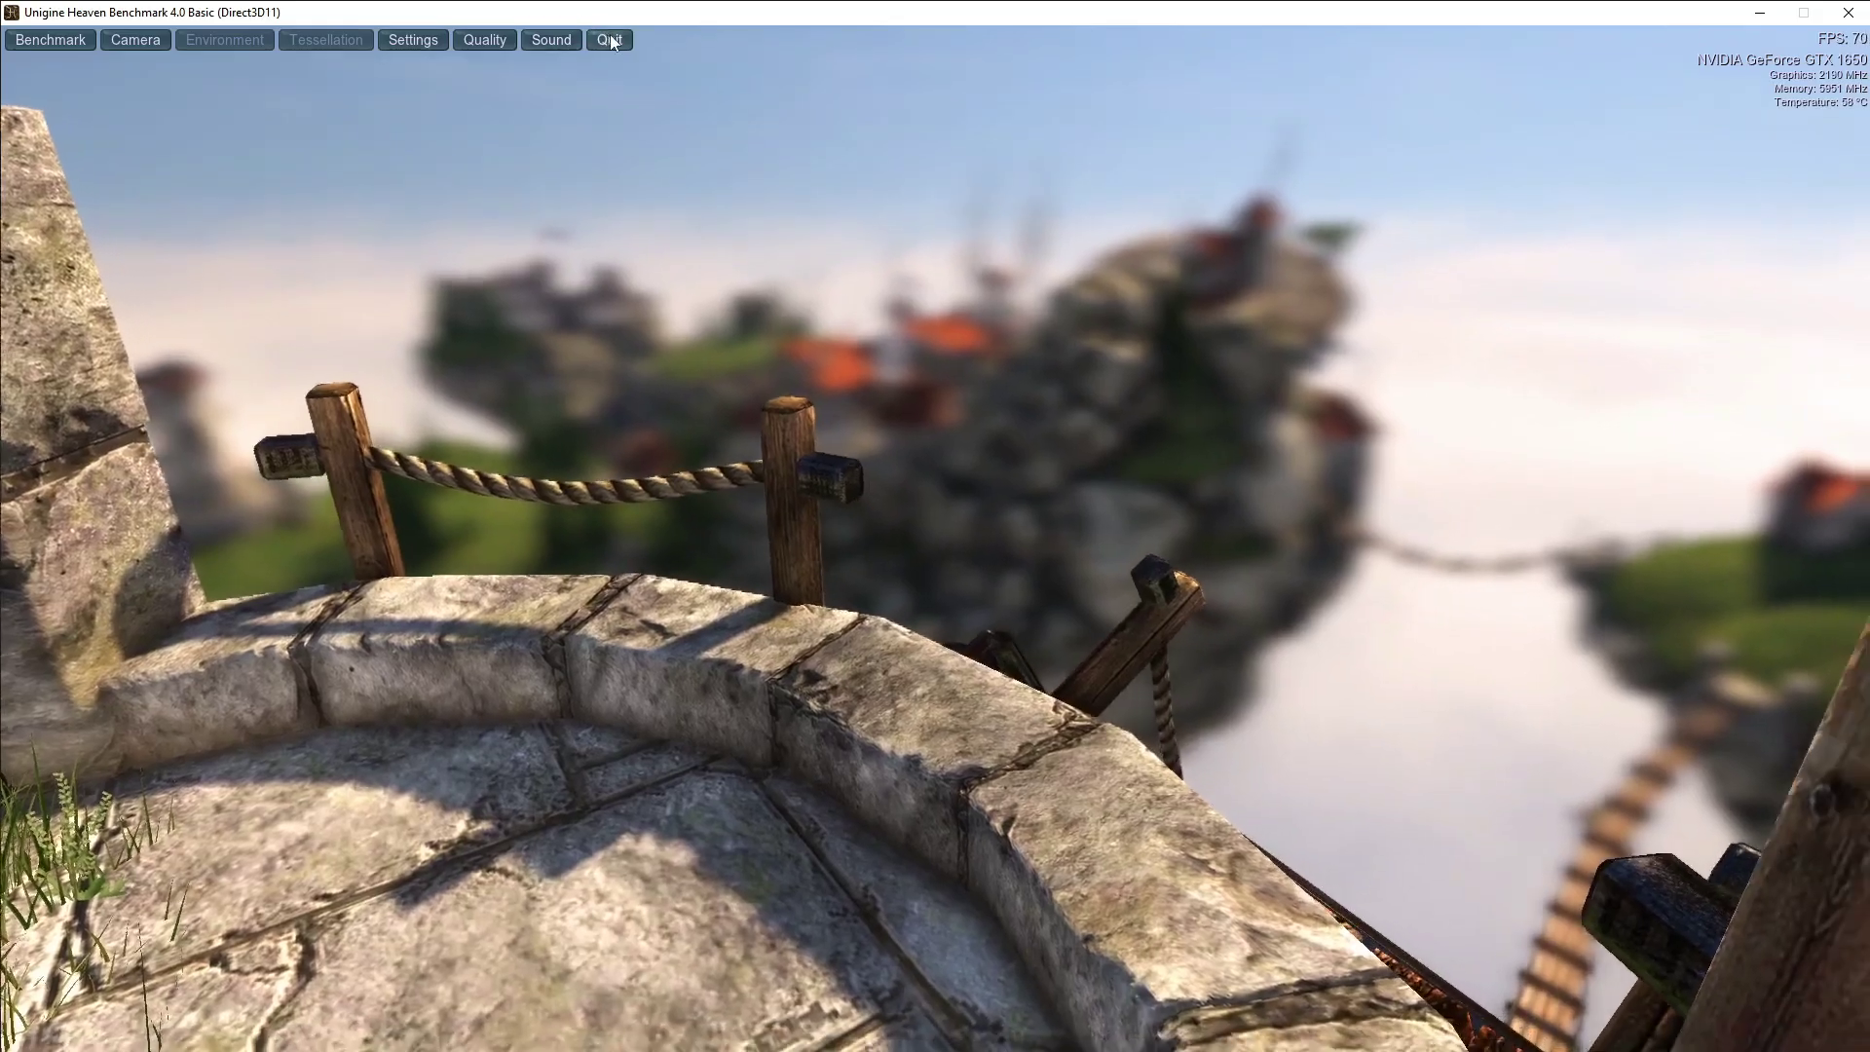
# - Quit the running benchmark, skip its credits and close the Heaven launcher
pyautogui.click(609, 40)
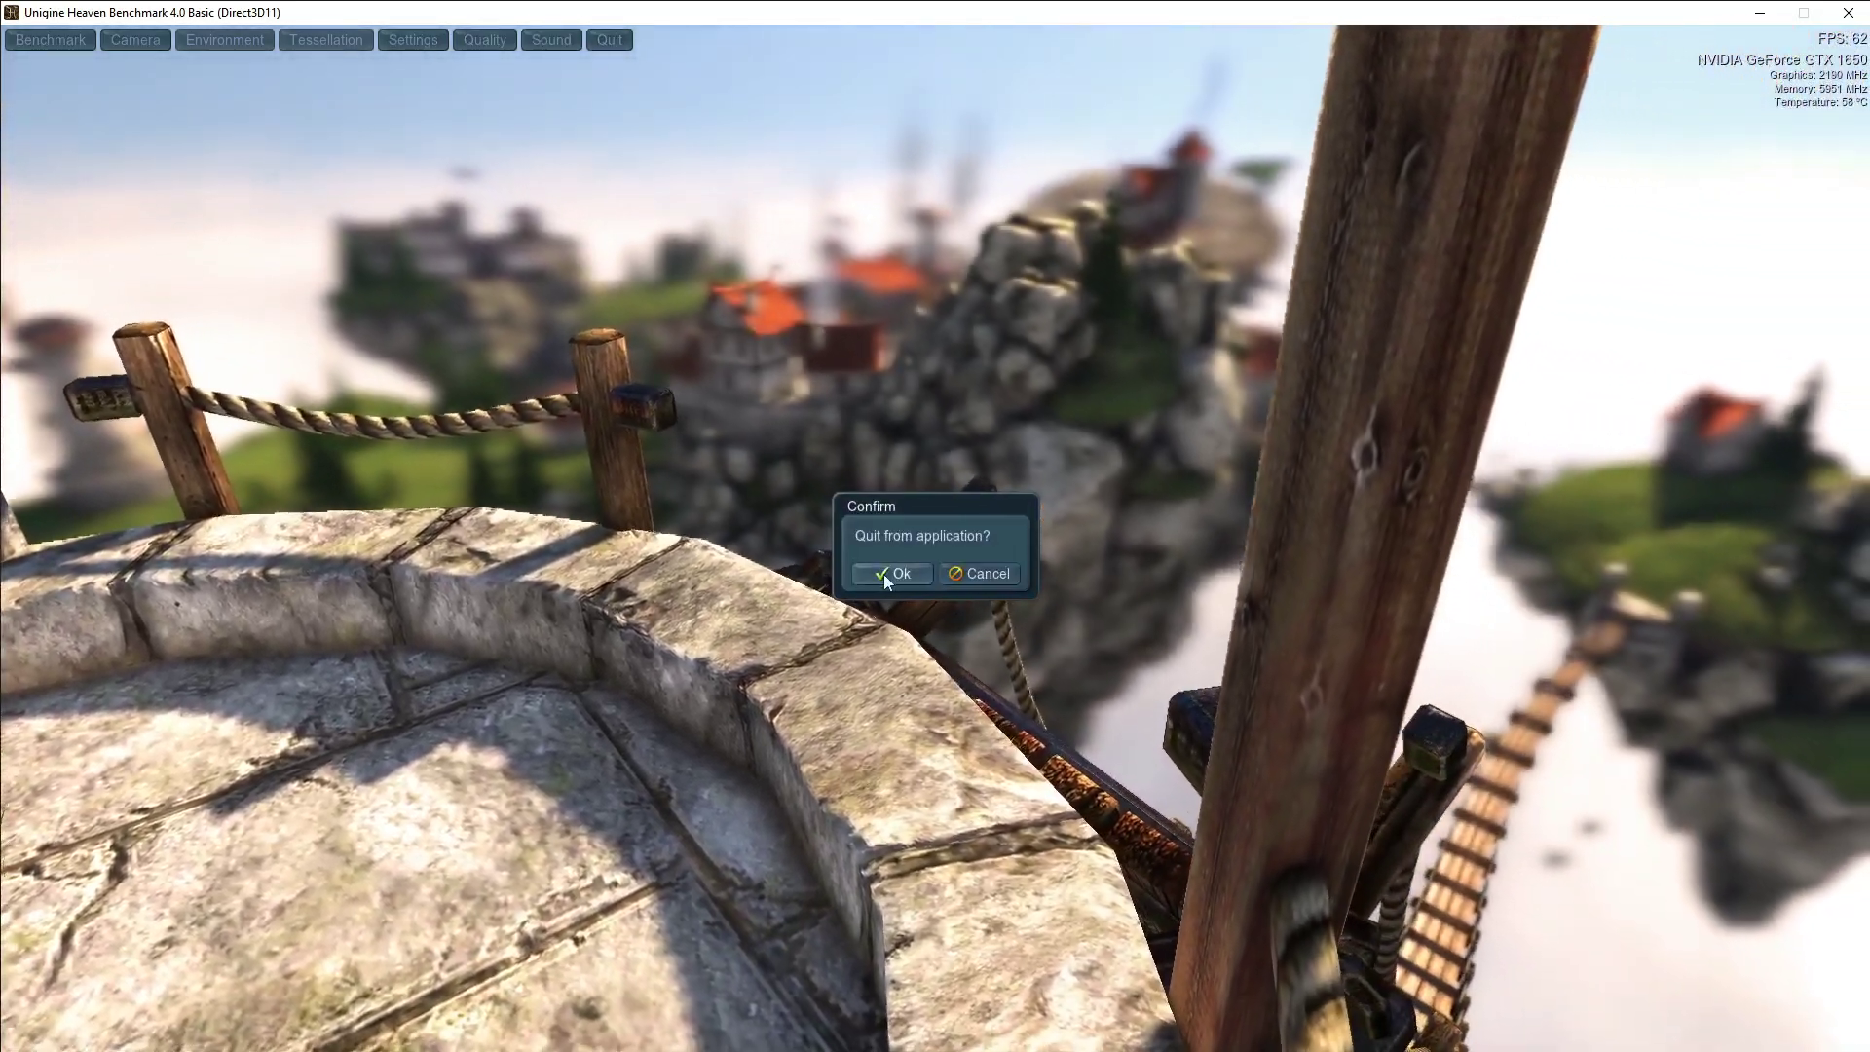
pyautogui.click(885, 574)
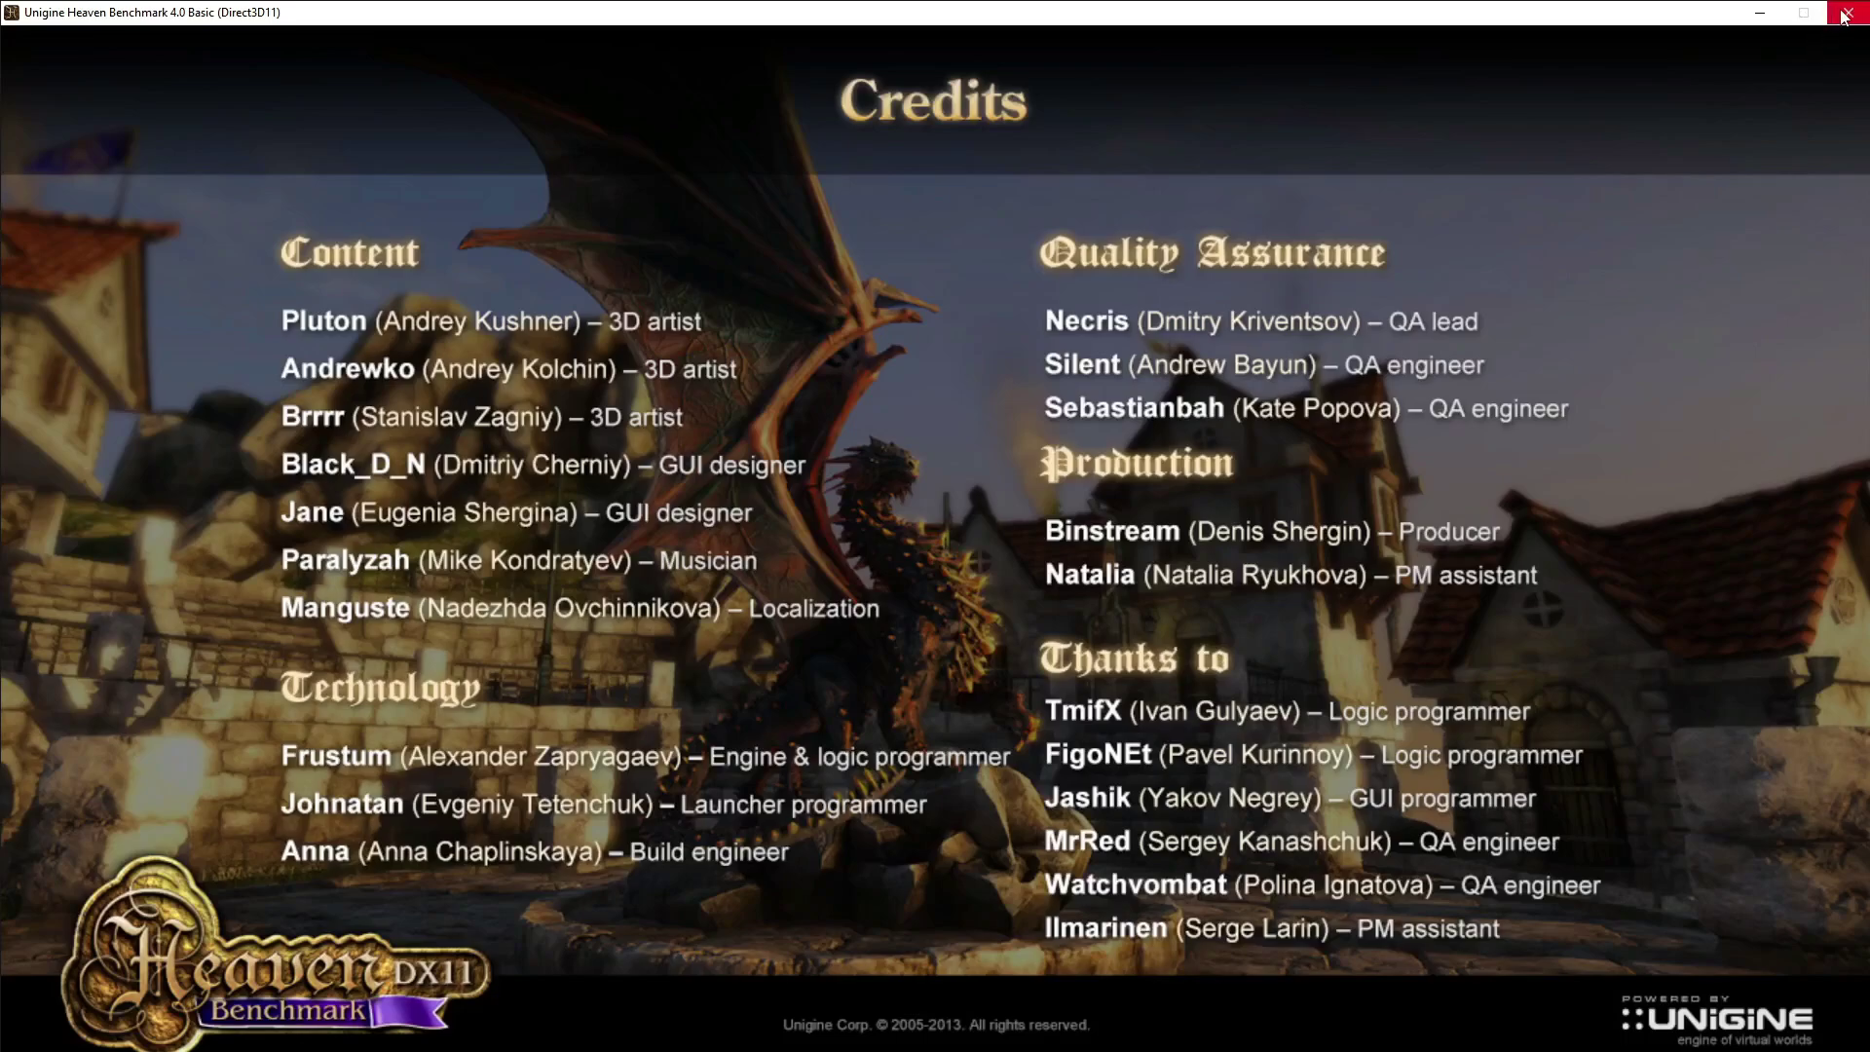
pyautogui.click(1847, 13)
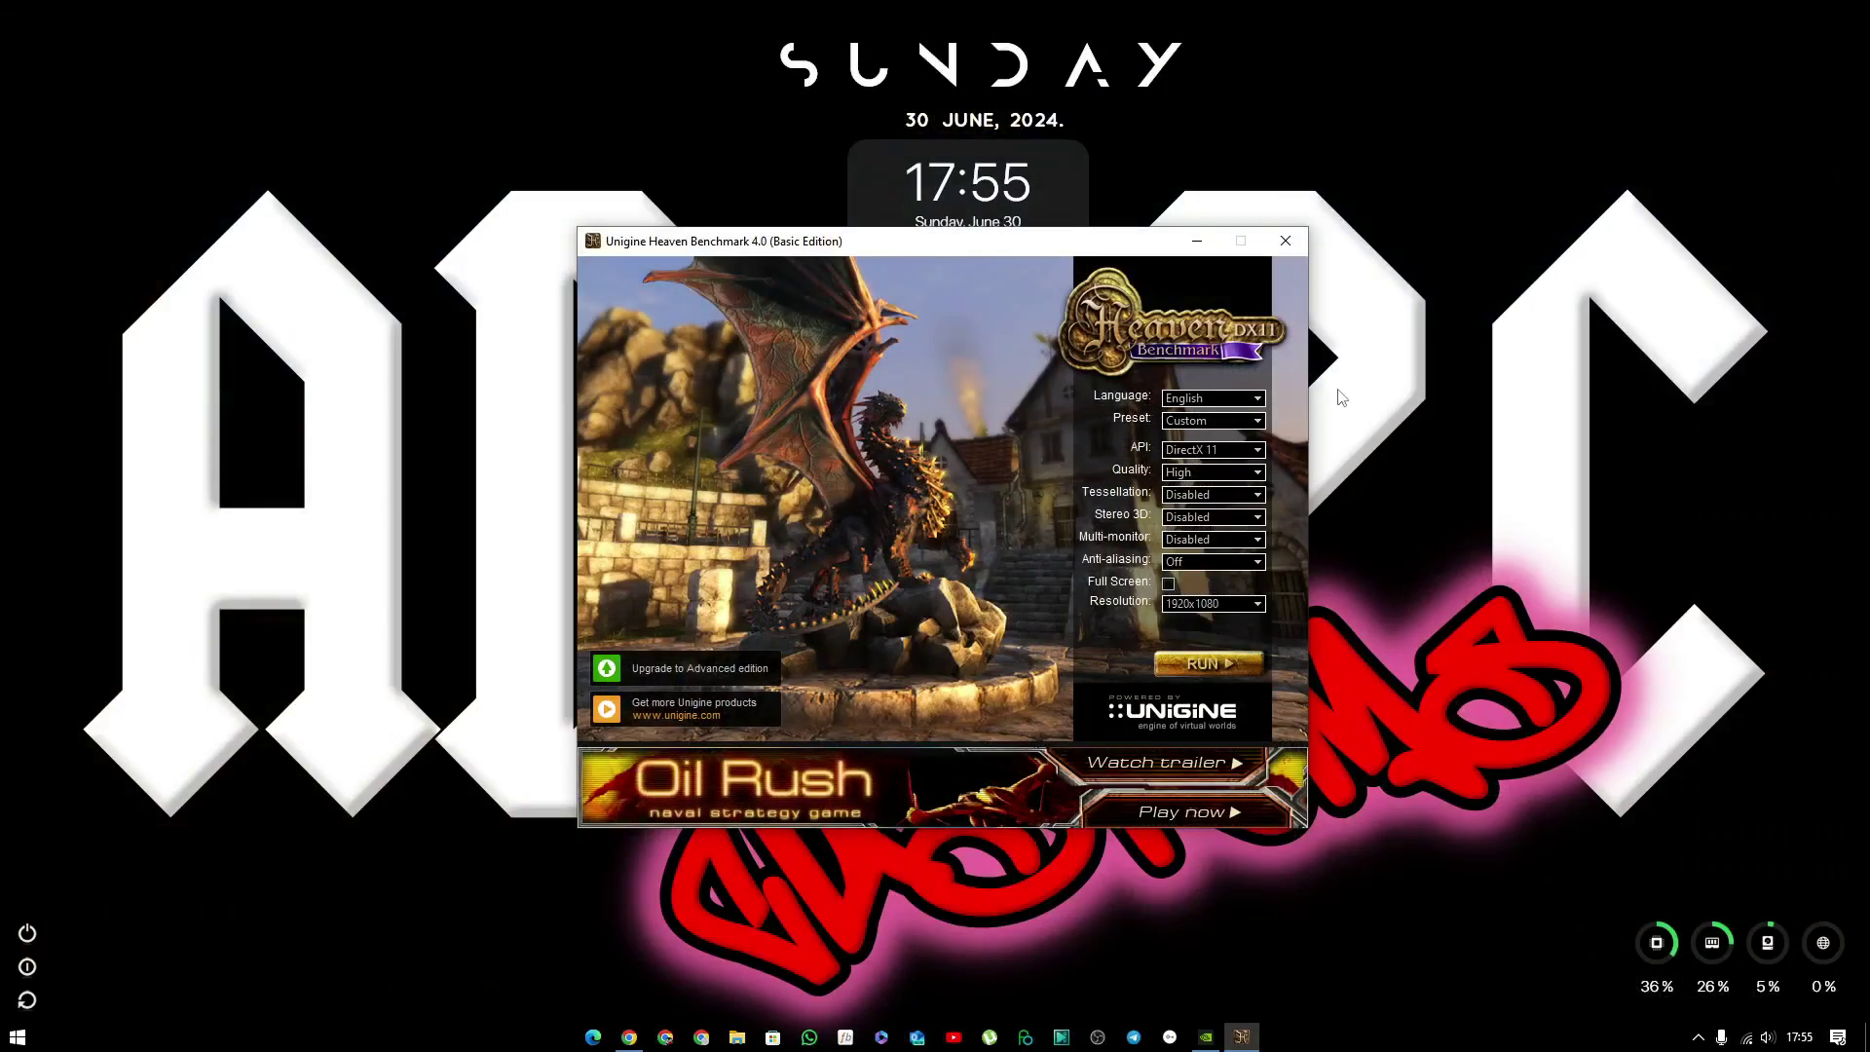
pyautogui.click(1295, 250)
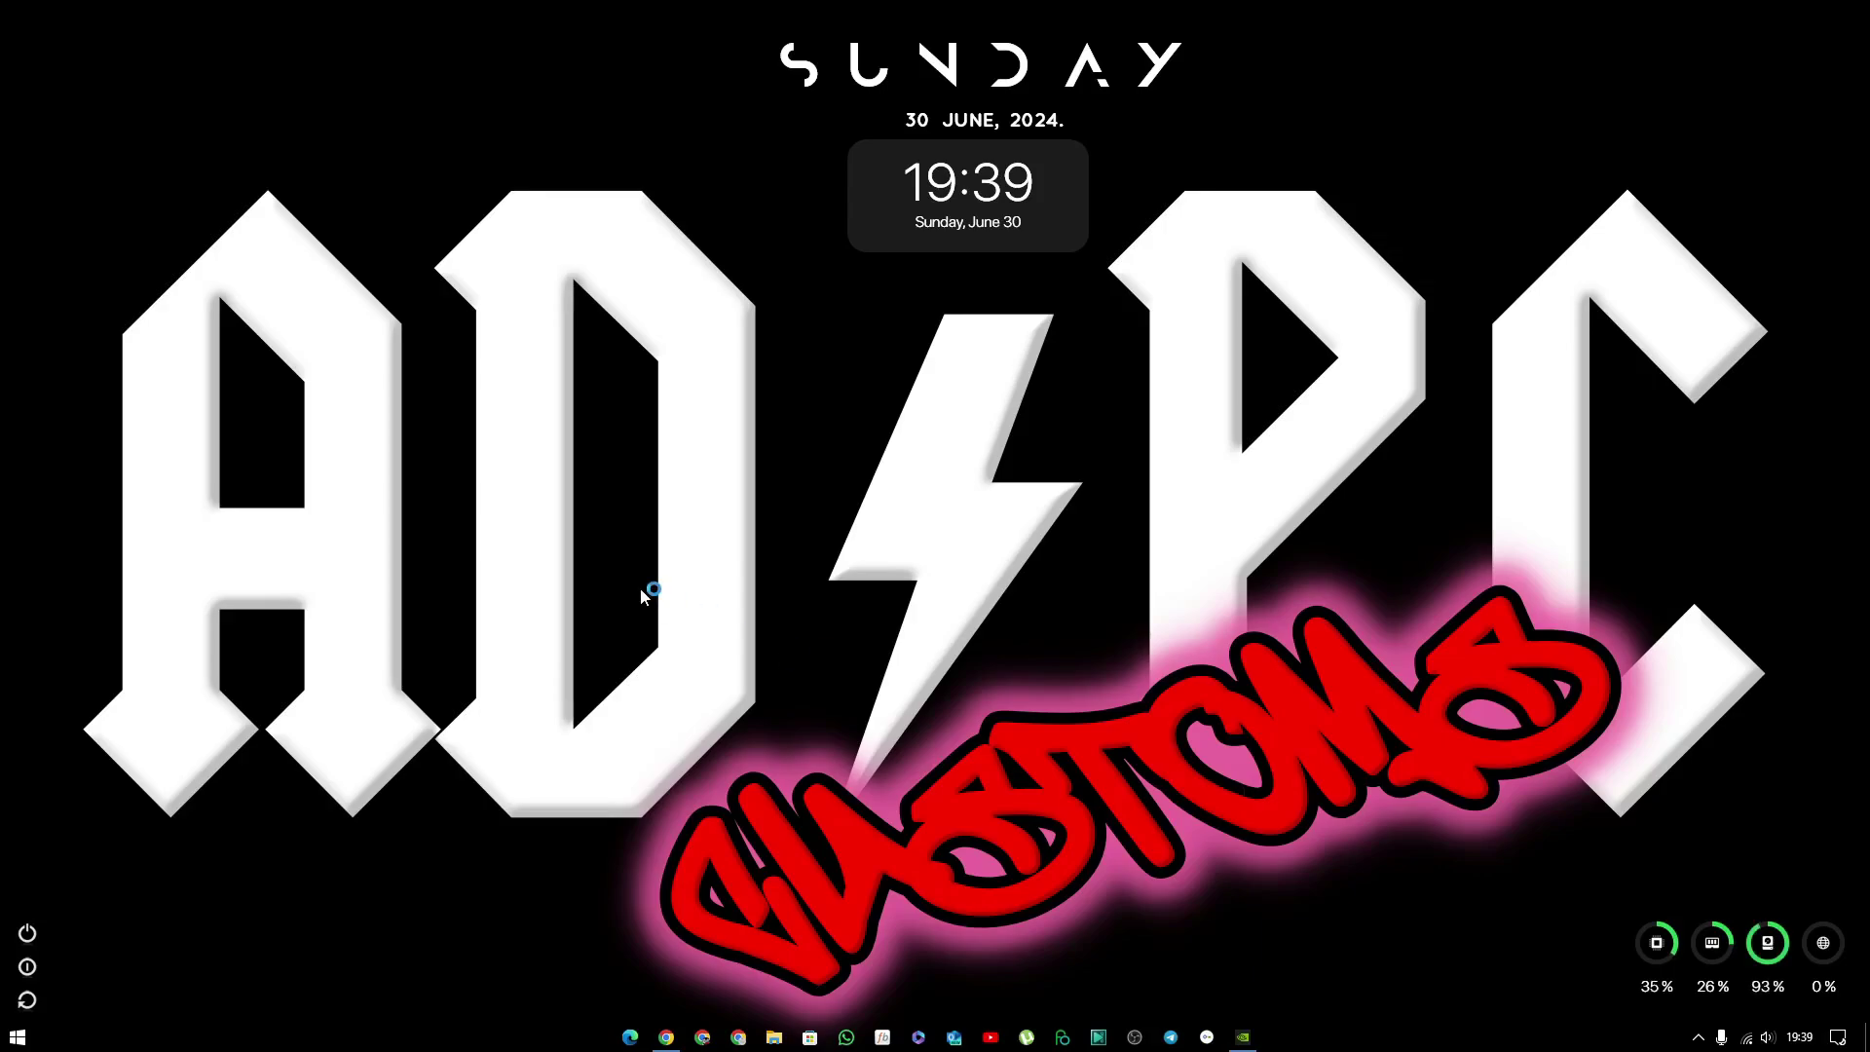
# - Move the MSI Afterburner window aside, dismiss the RivaTunerStatisticsServer warning and decline its v7.3.6 download
pyautogui.moveTo(0, 469); pyautogui.dragTo(1471, 276)
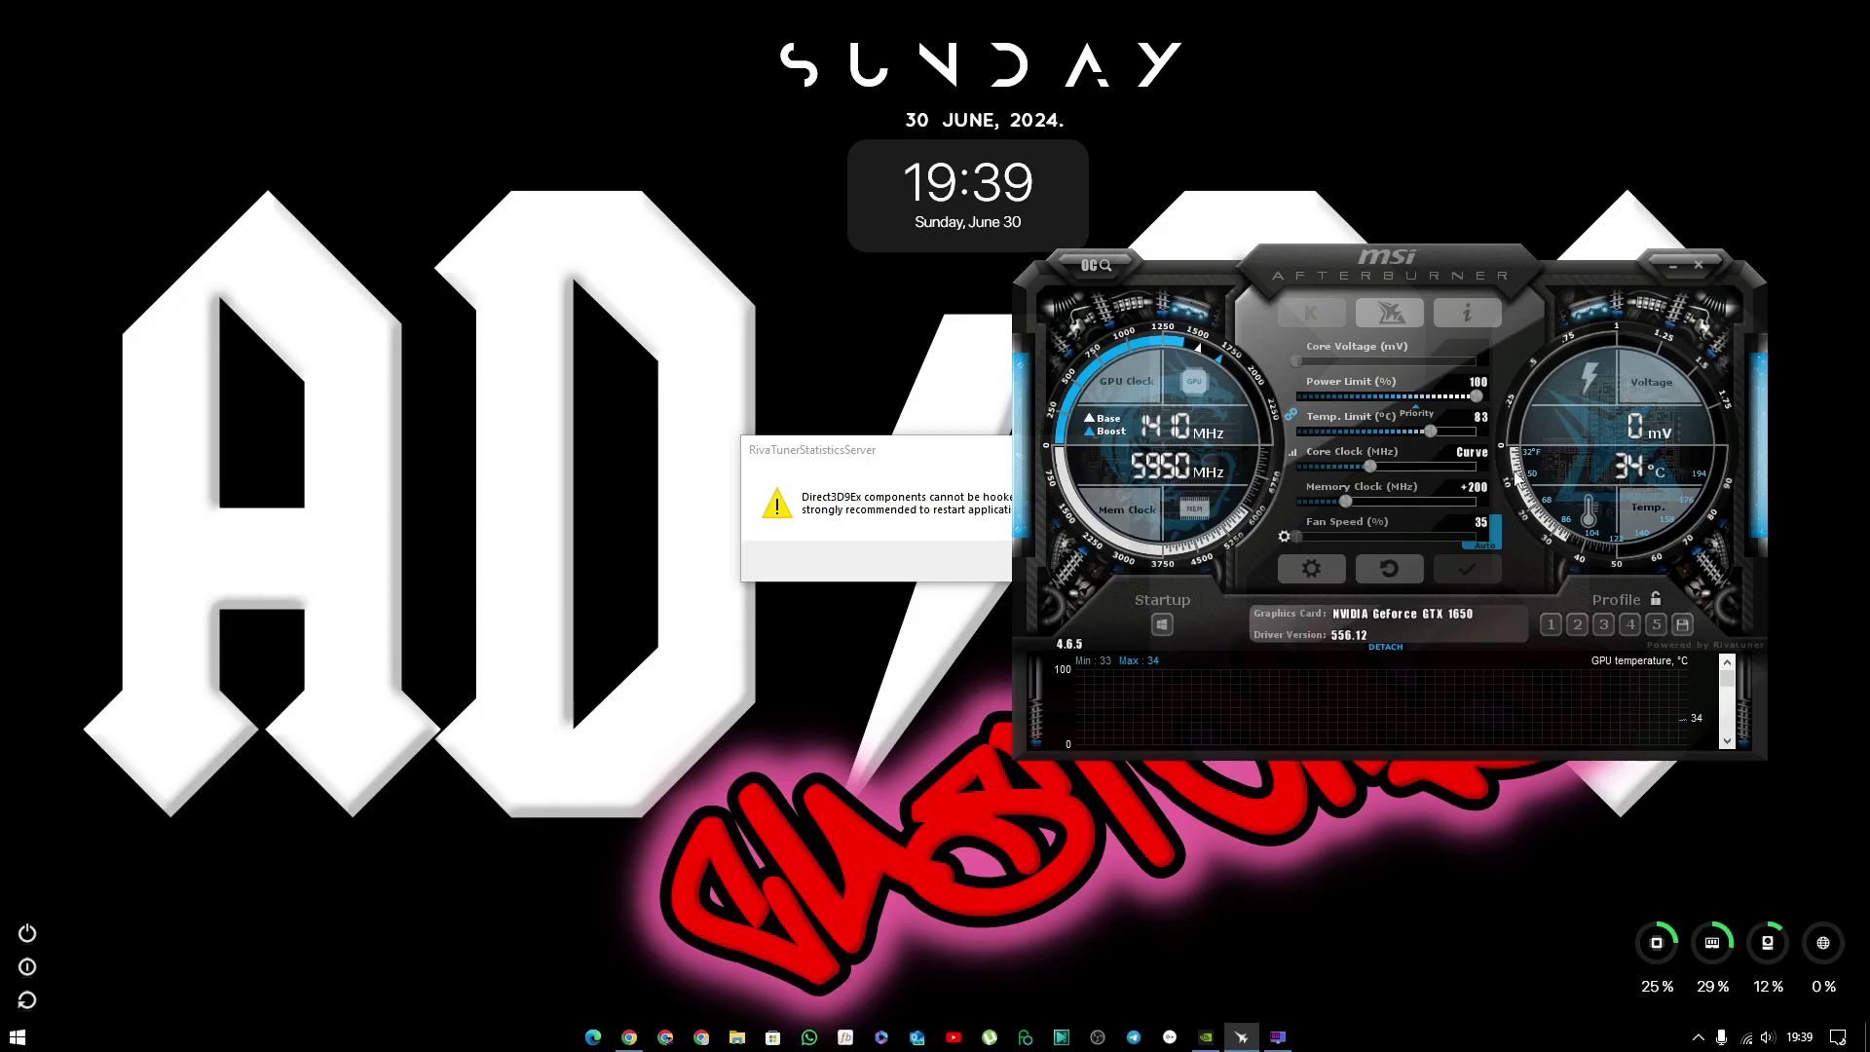
pyautogui.click(870, 483)
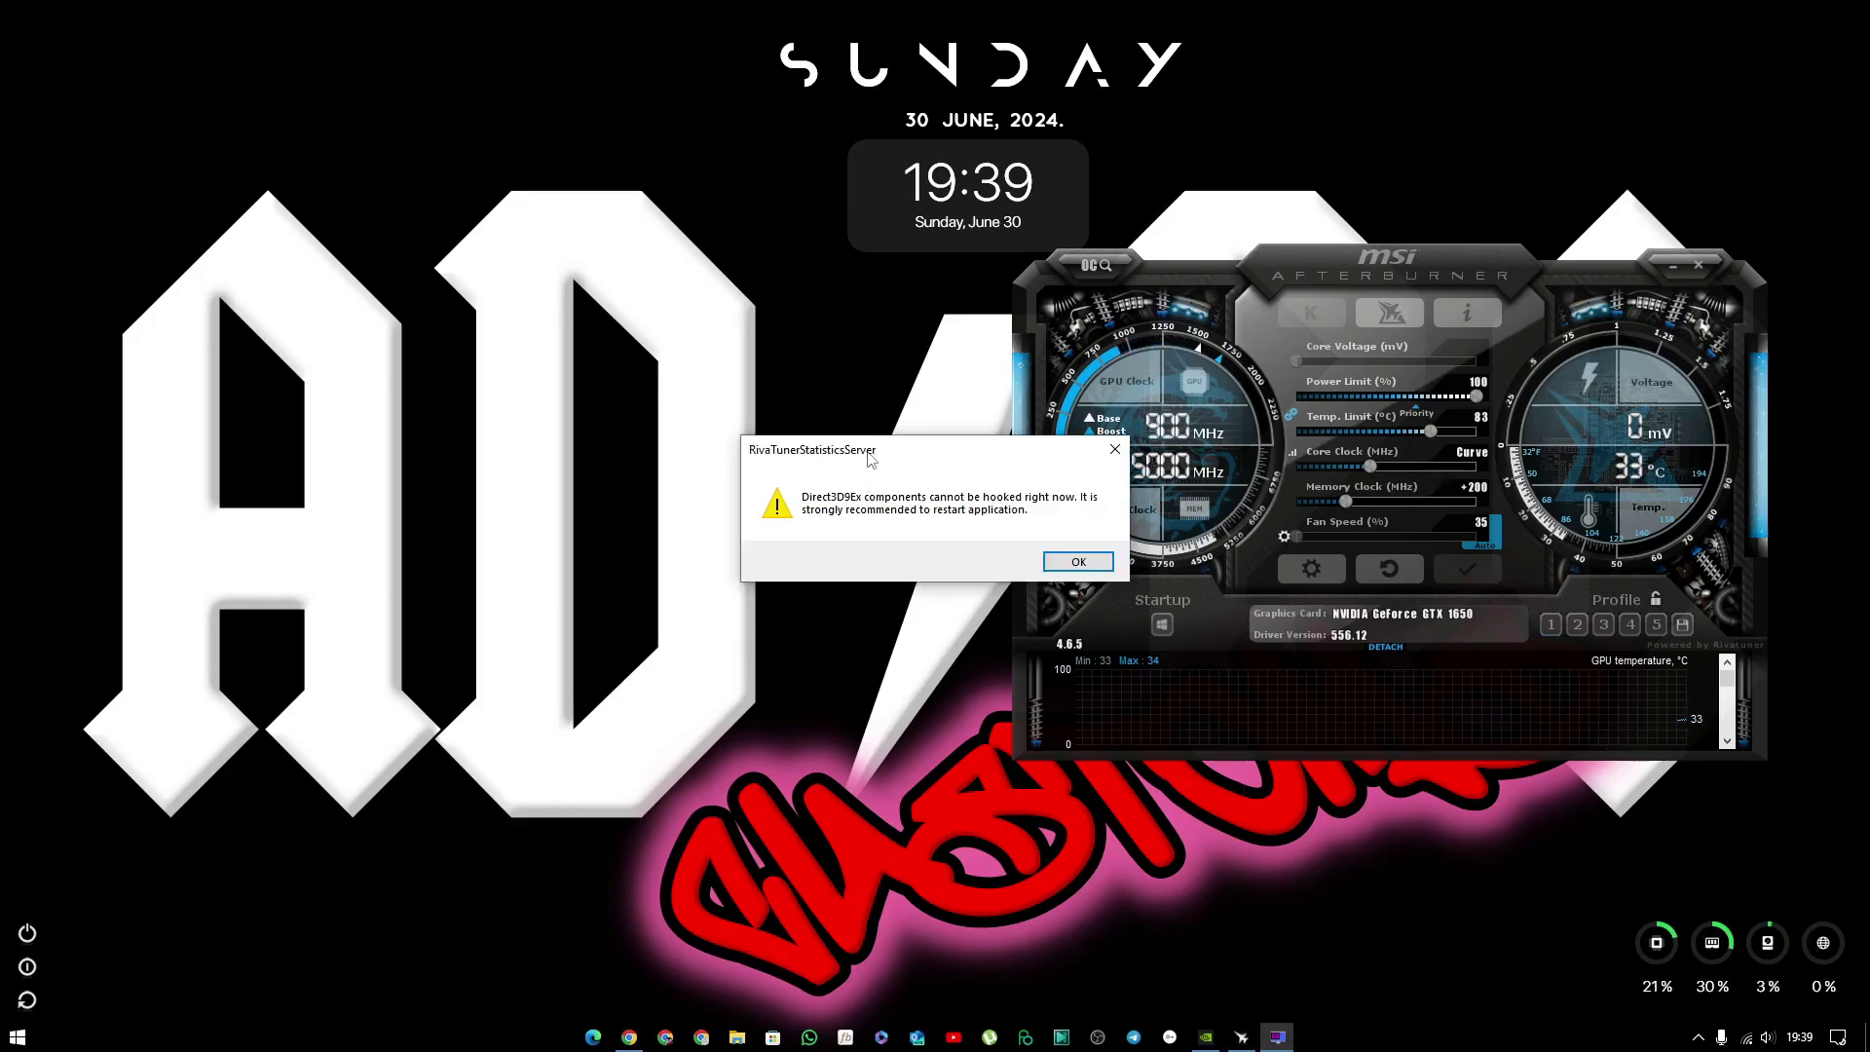
pyautogui.click(1060, 567)
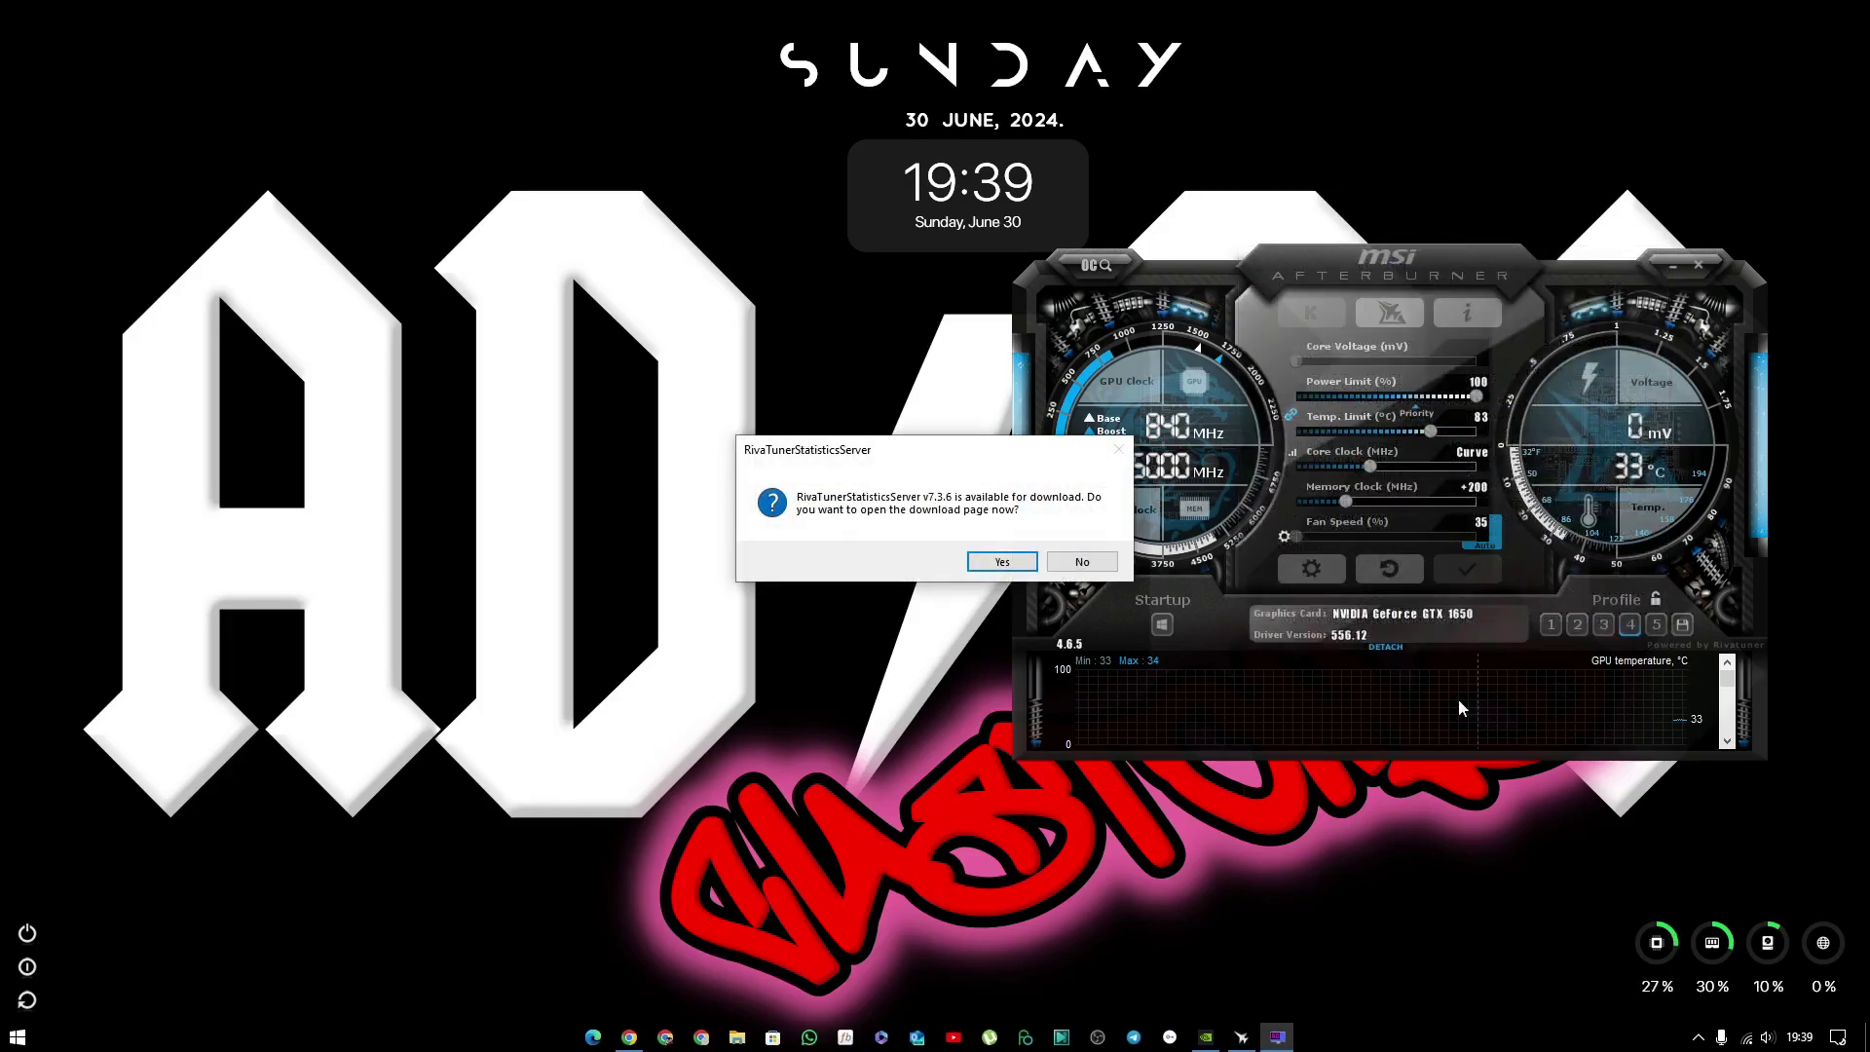
pyautogui.click(1078, 562)
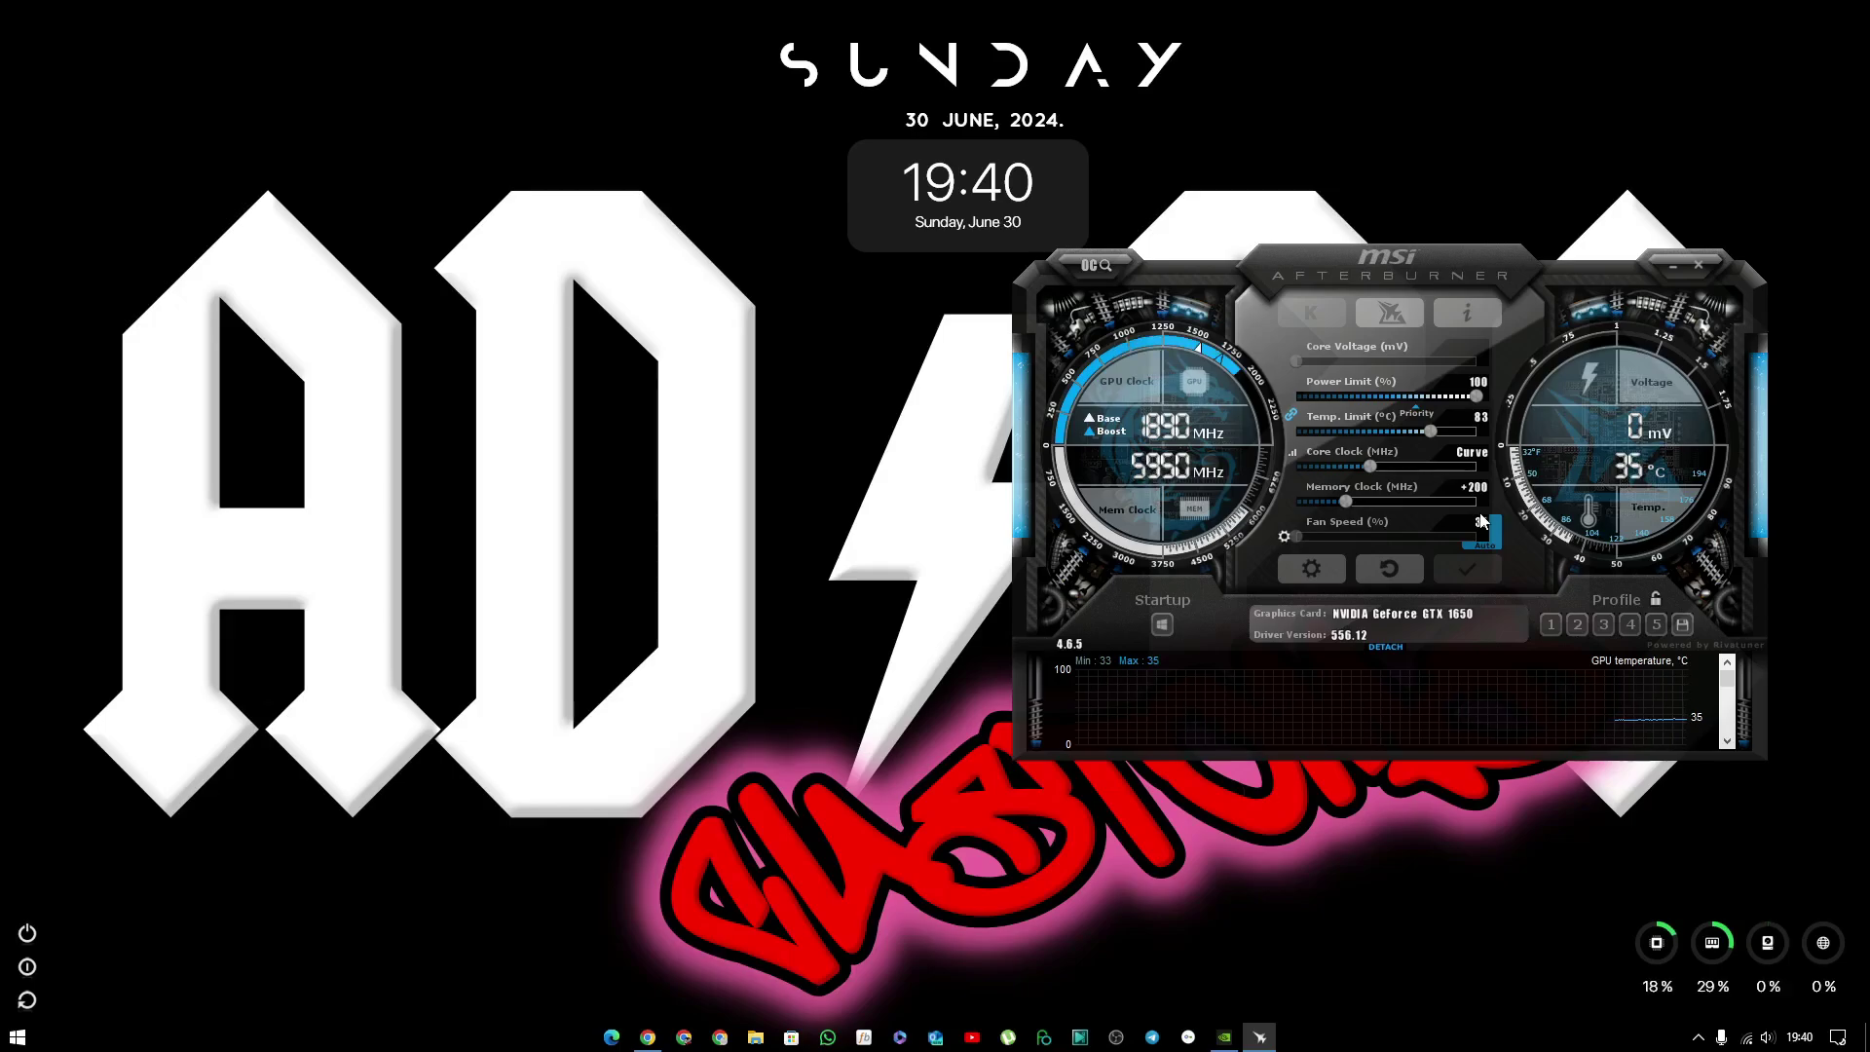
# - Load profile 5 with its 70% fan speed and apply it to the graphics card
pyautogui.click(1655, 624)
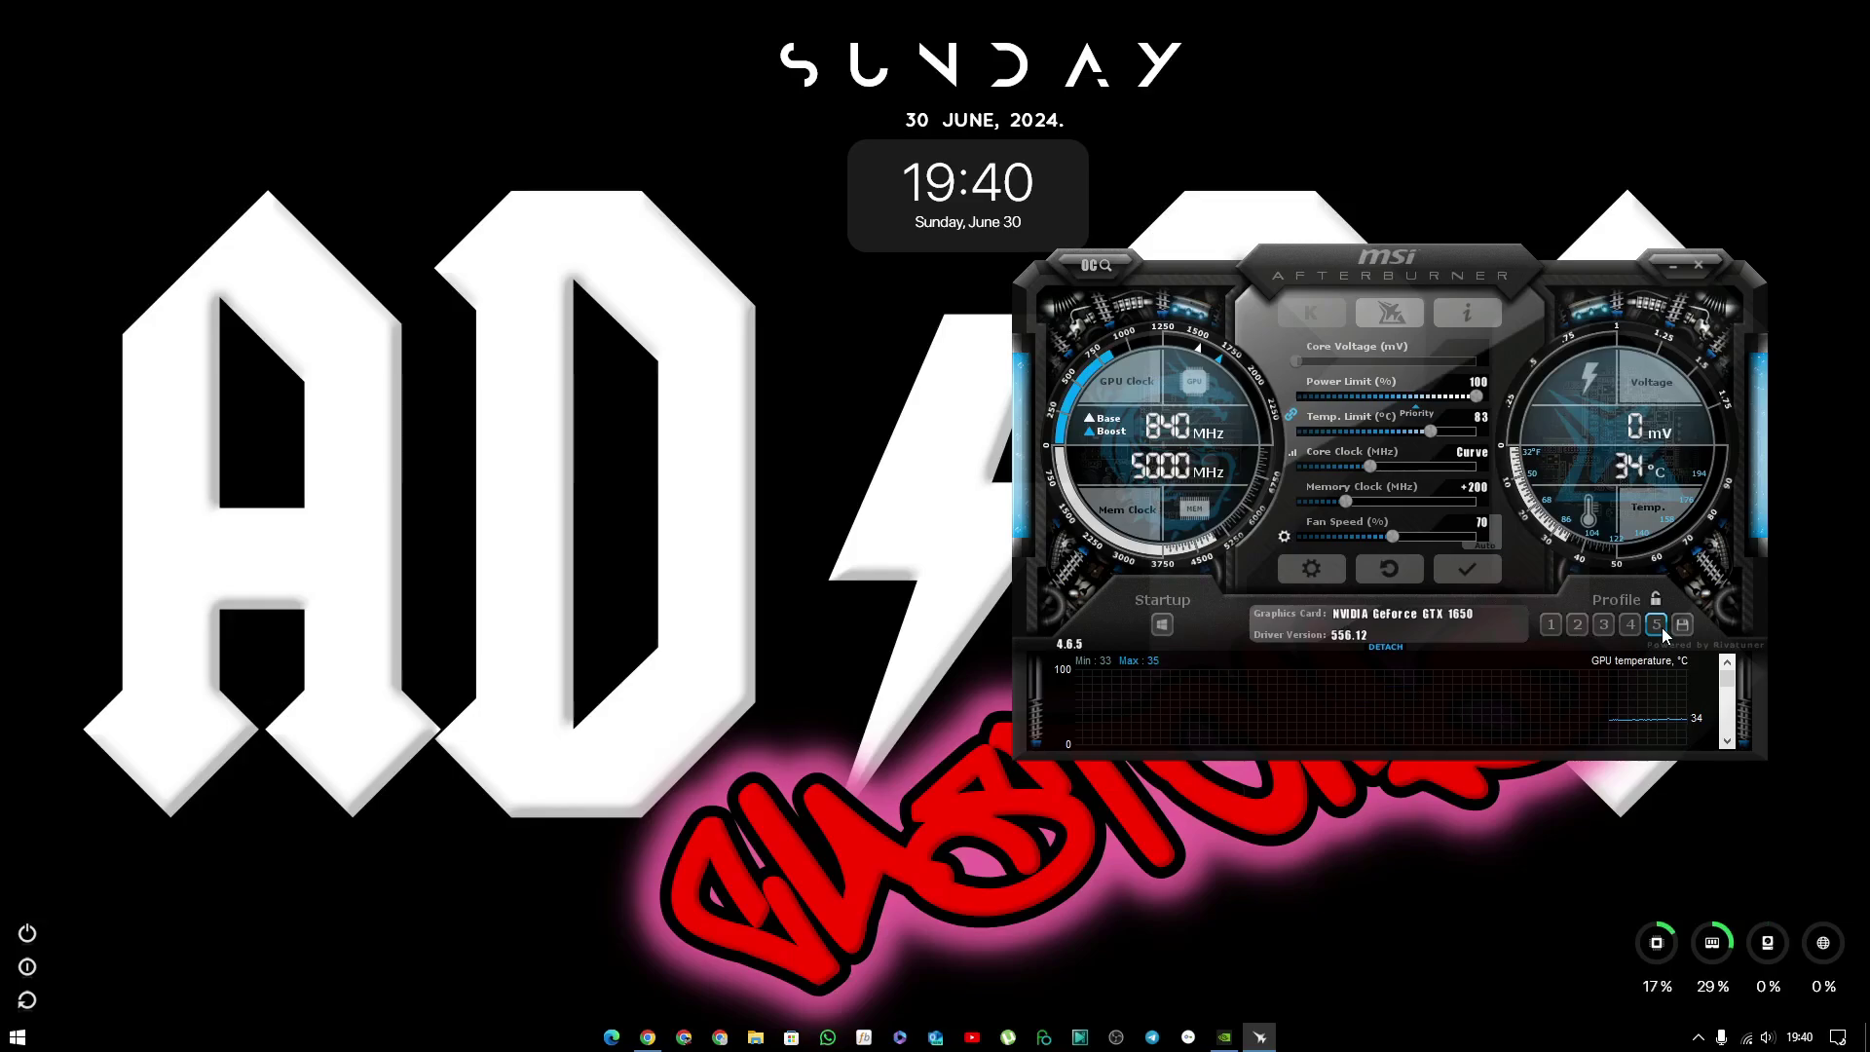
pyautogui.click(1448, 574)
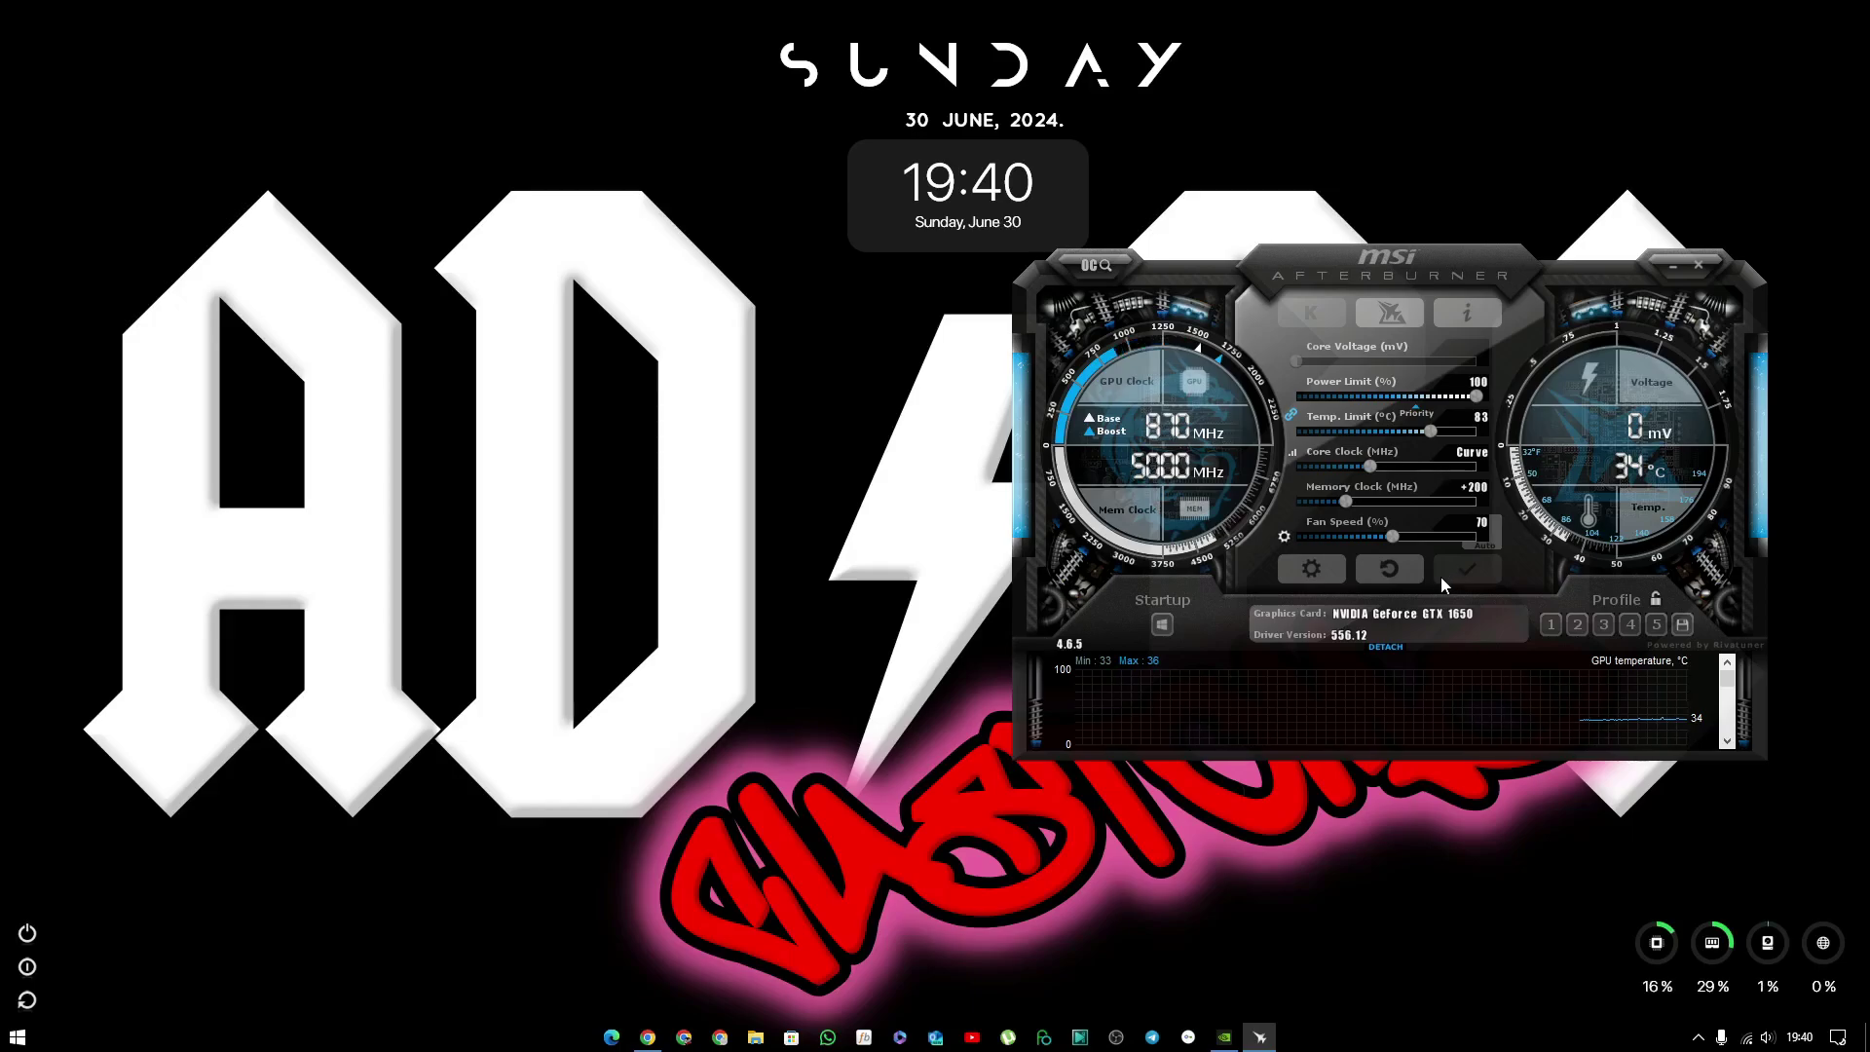
# - Reset the graphics card settings to their defaults and close MSI Afterburner
pyautogui.click(1410, 579)
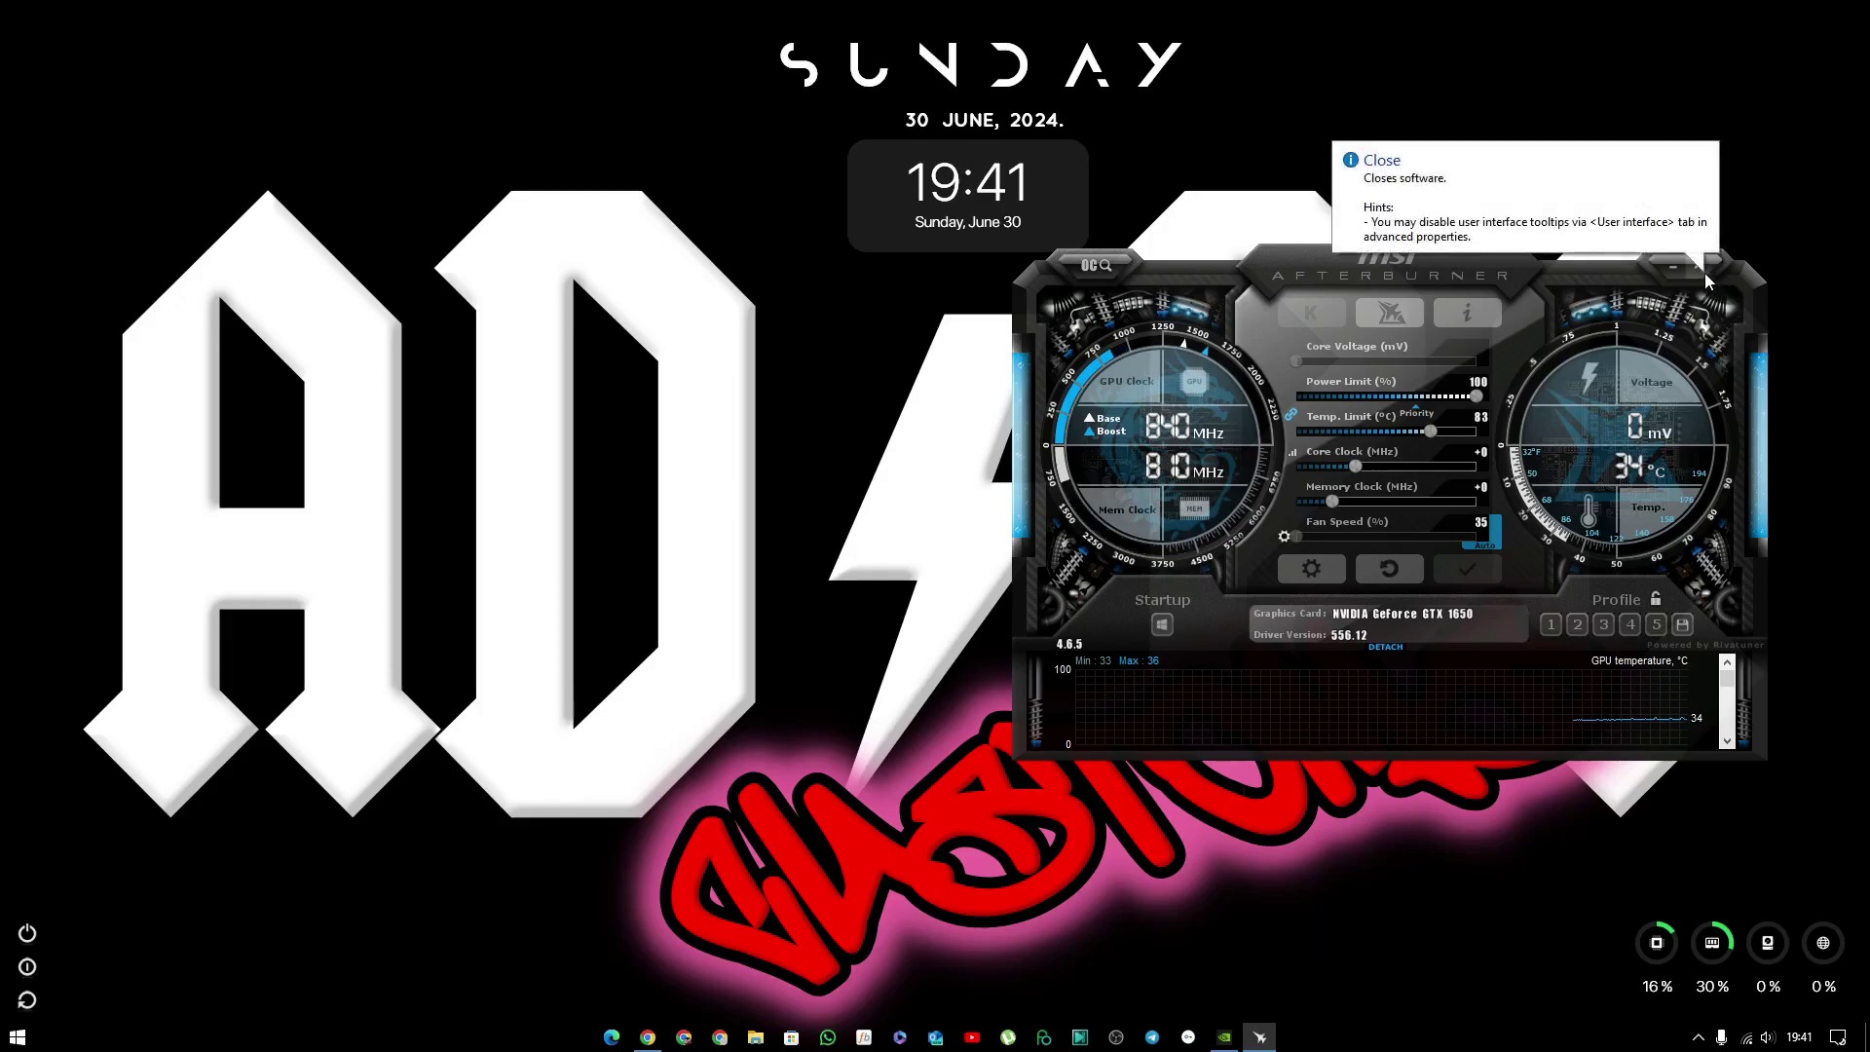
pyautogui.click(1704, 275)
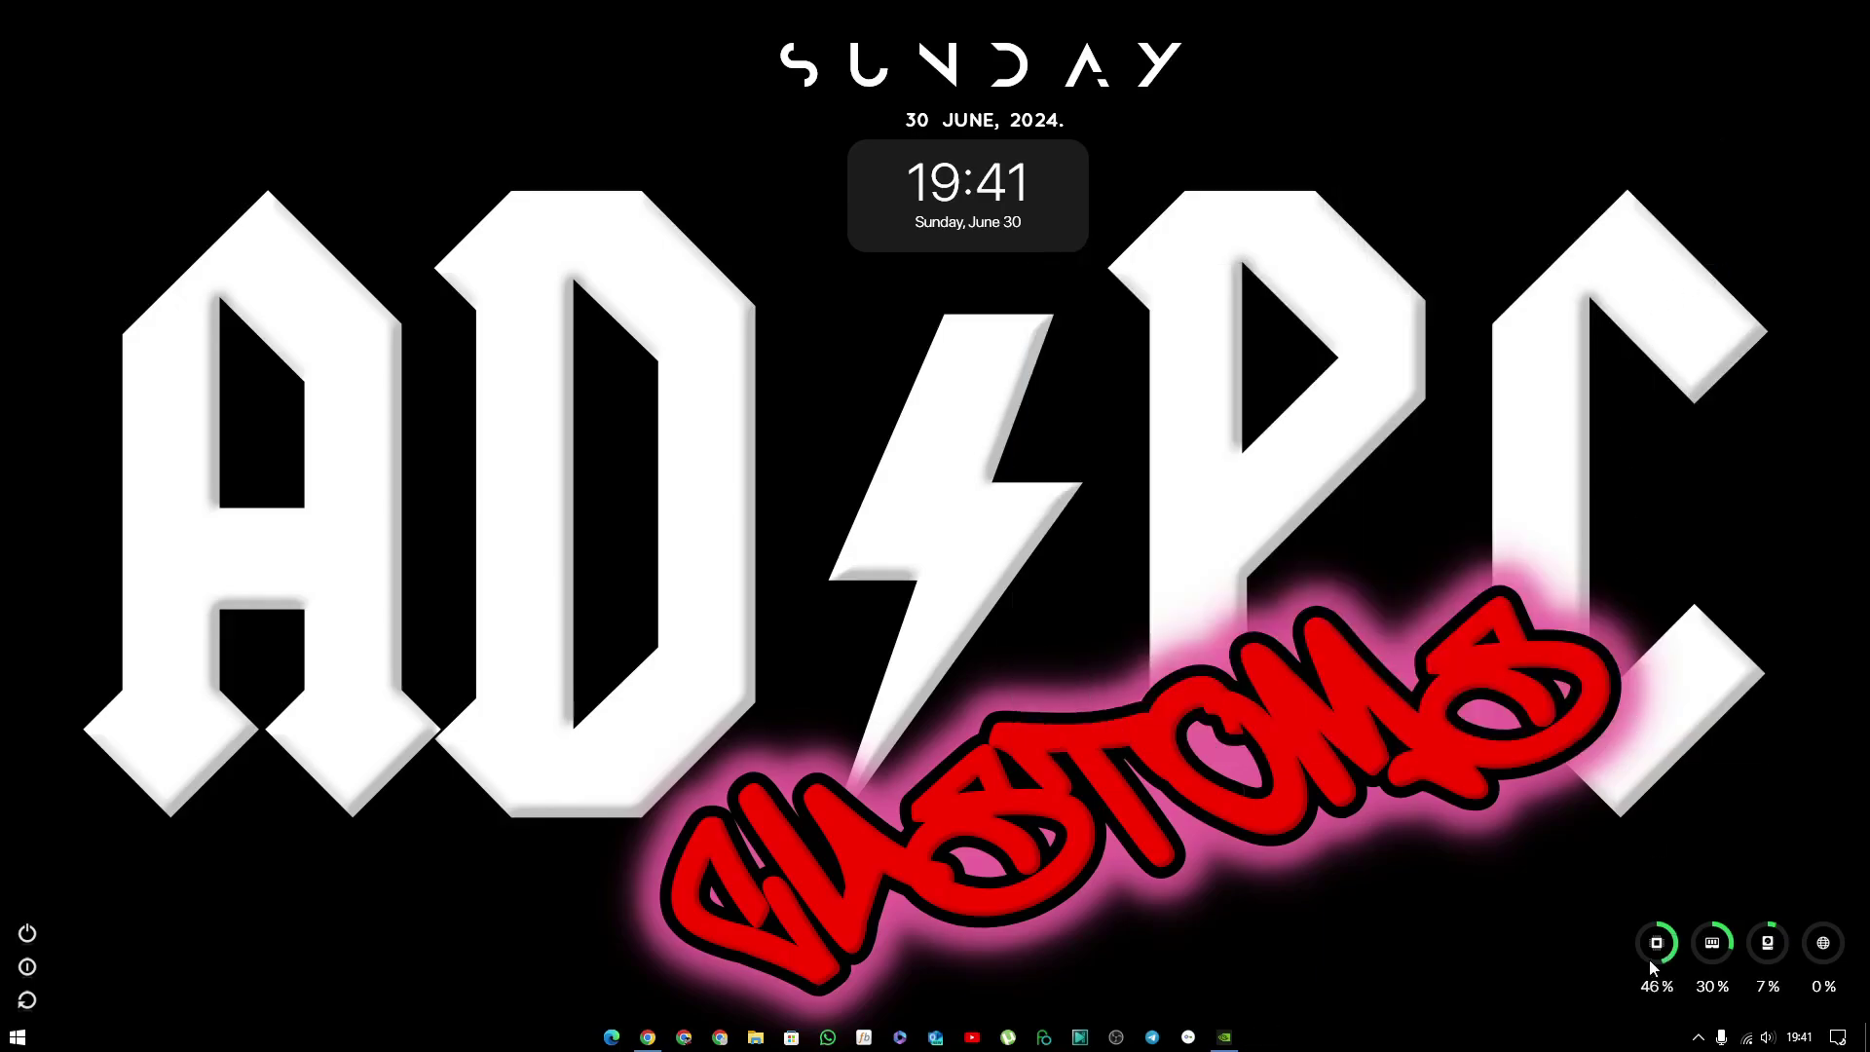
# - Check the hidden notification-area icons for programs still running in the background
pyautogui.click(1698, 1038)
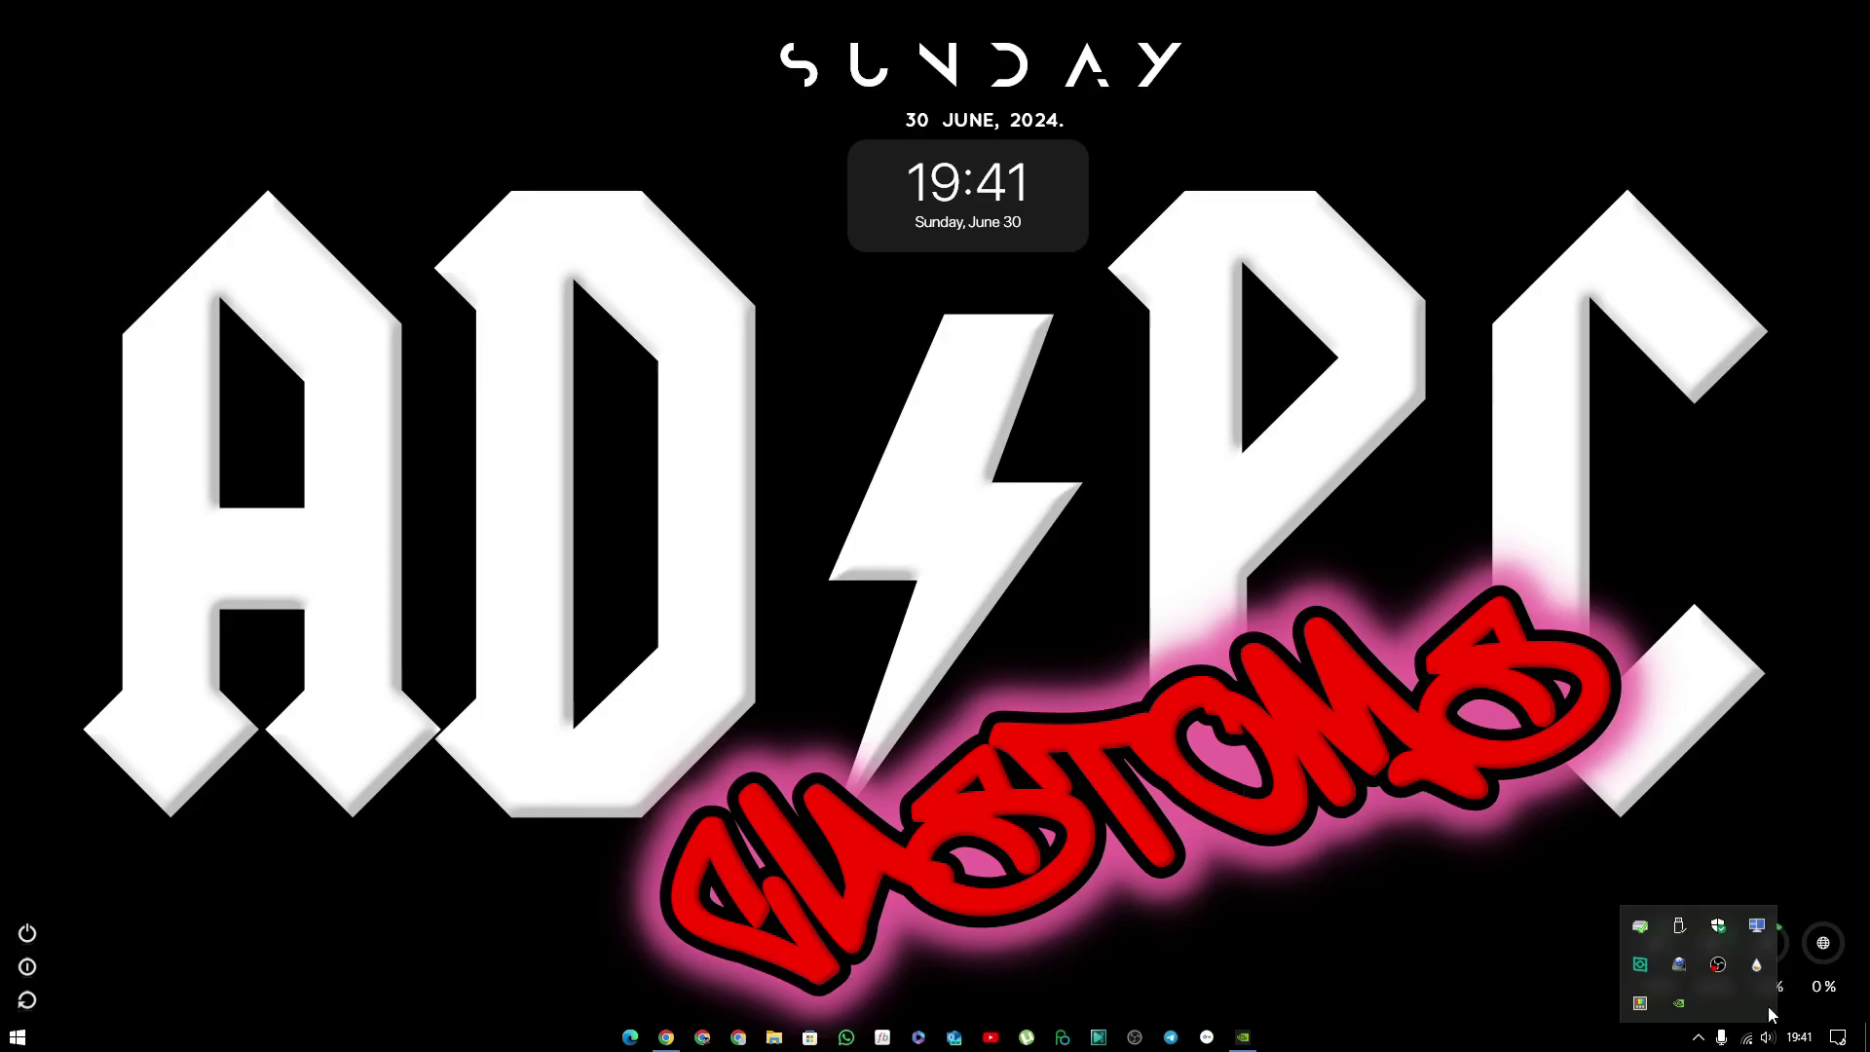
pyautogui.click(1700, 1035)
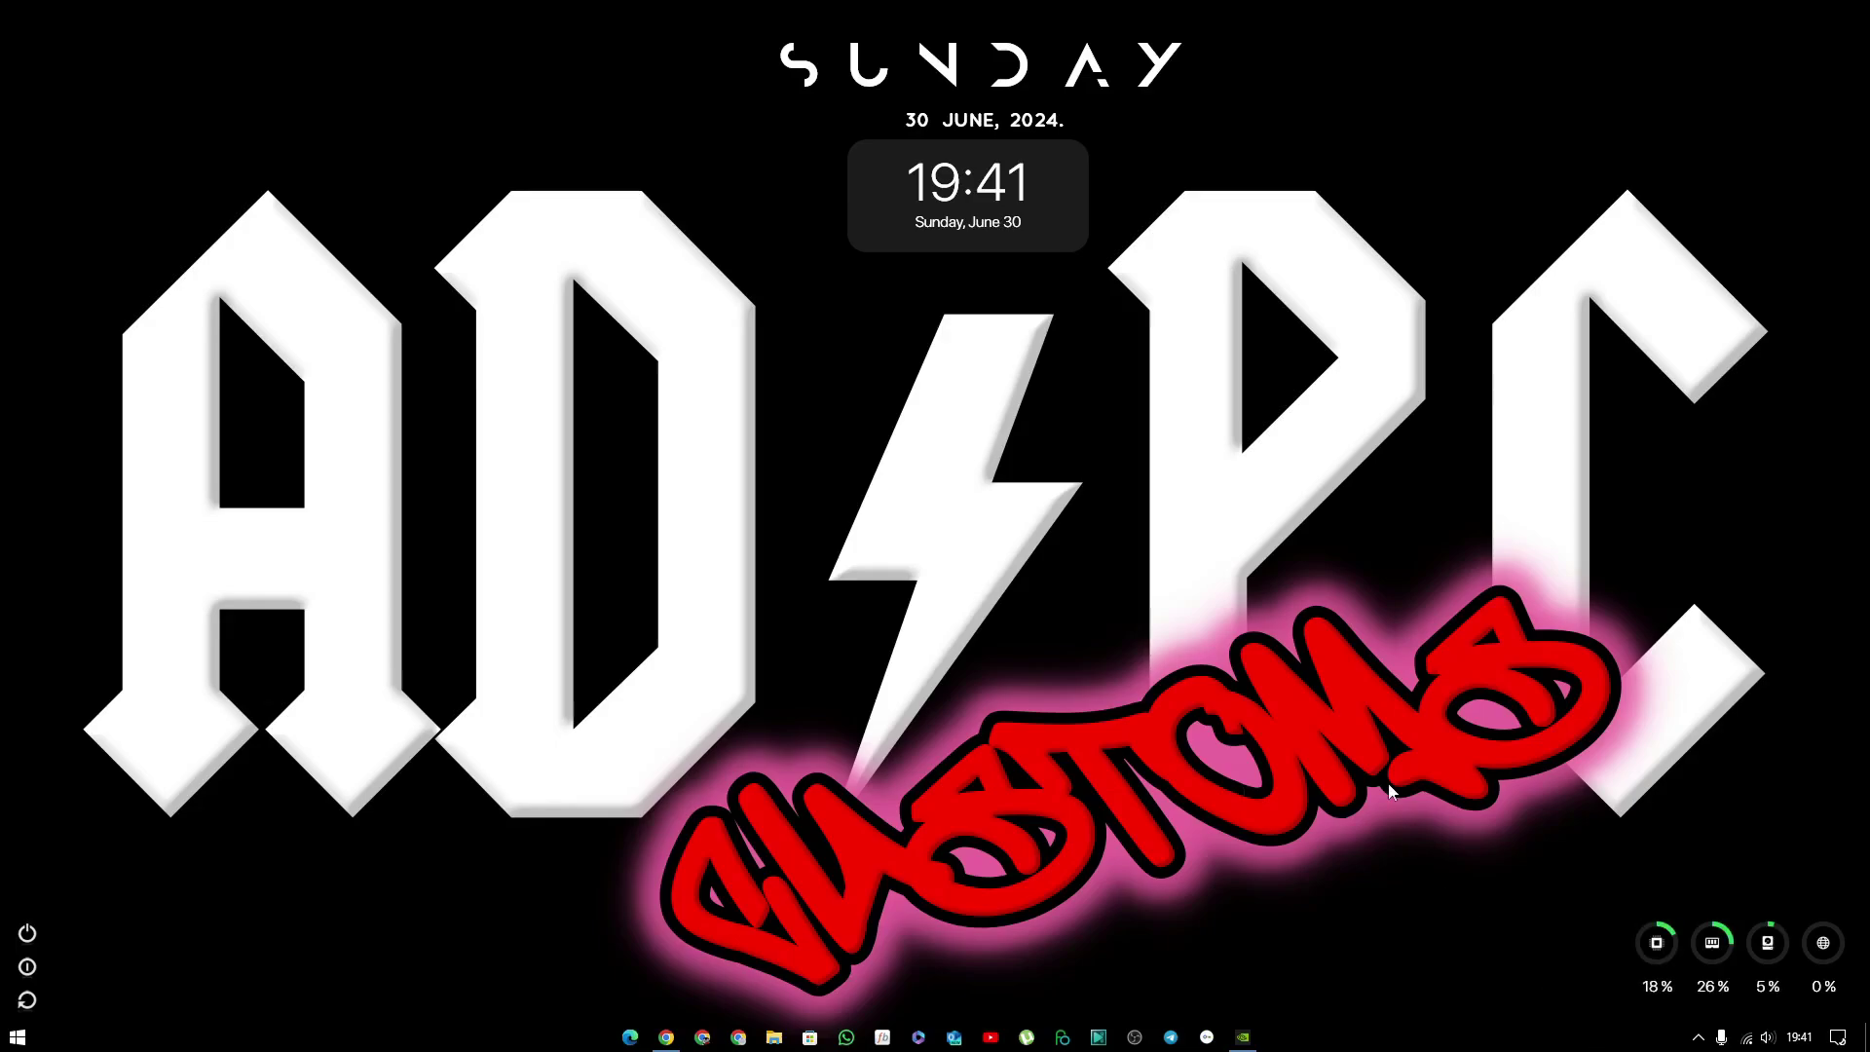